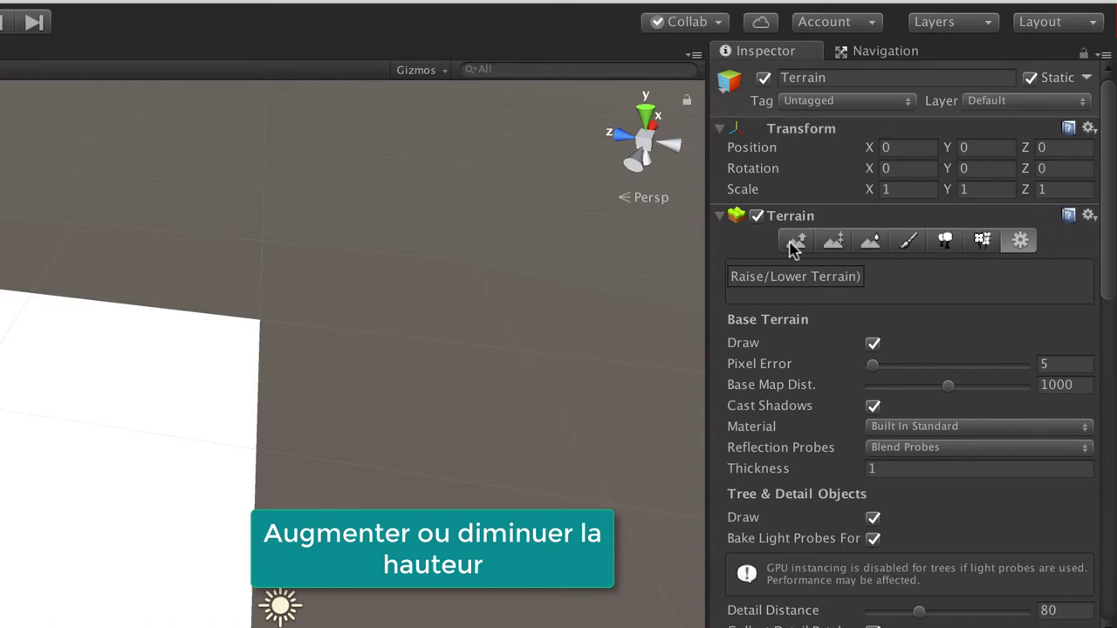
Switch to Raise/Lower Terrain and drag a faint looping trail across the flat terrain
left_click(793, 248)
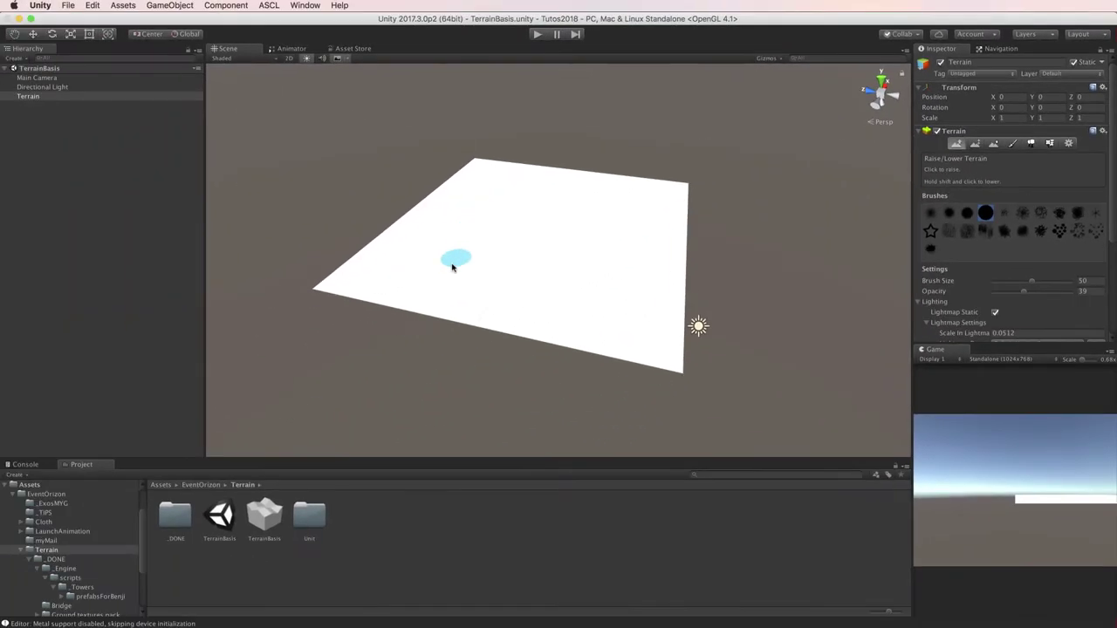
mouse_move(452, 268)
left_mouse_down()
mouse_move(630, 300)
mouse_move(514, 214)
mouse_move(528, 318)
left_mouse_up()
Set the Raise/Lower brush size to about 64 and opacity to 100
left_click_drag(1033, 285, 1047, 285)
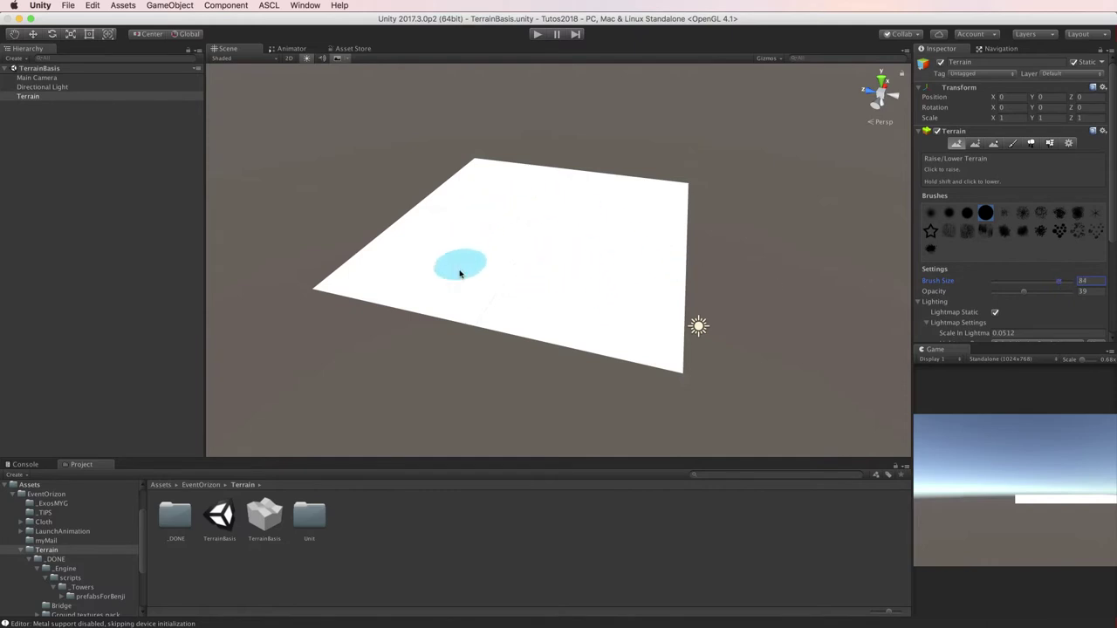
left_click_drag(1055, 286, 997, 289)
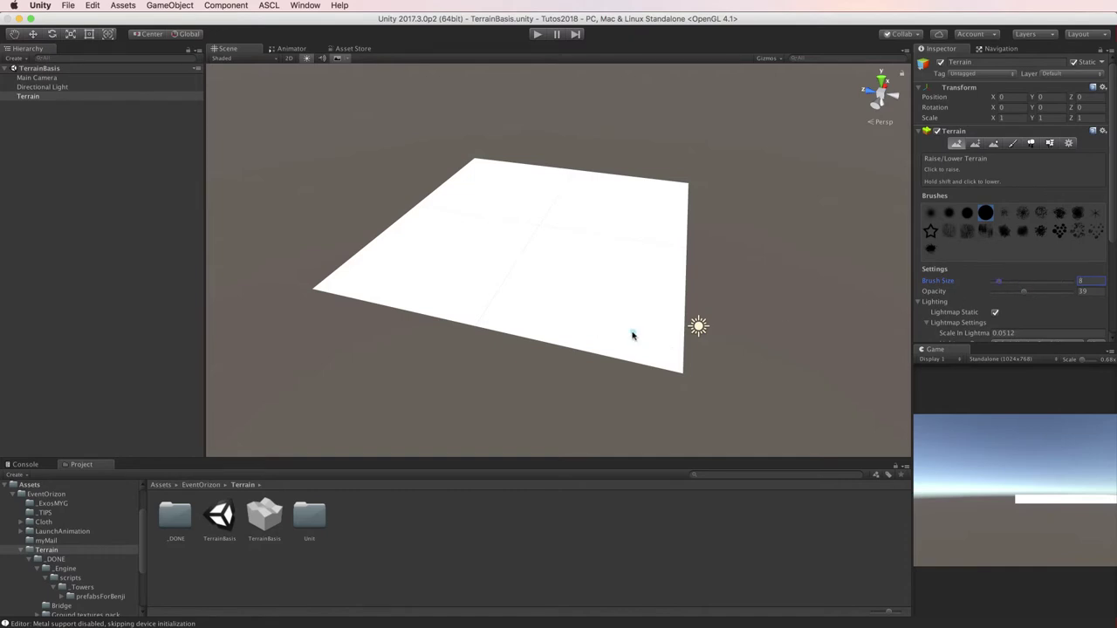
scroll(633, 335, "up", 10)
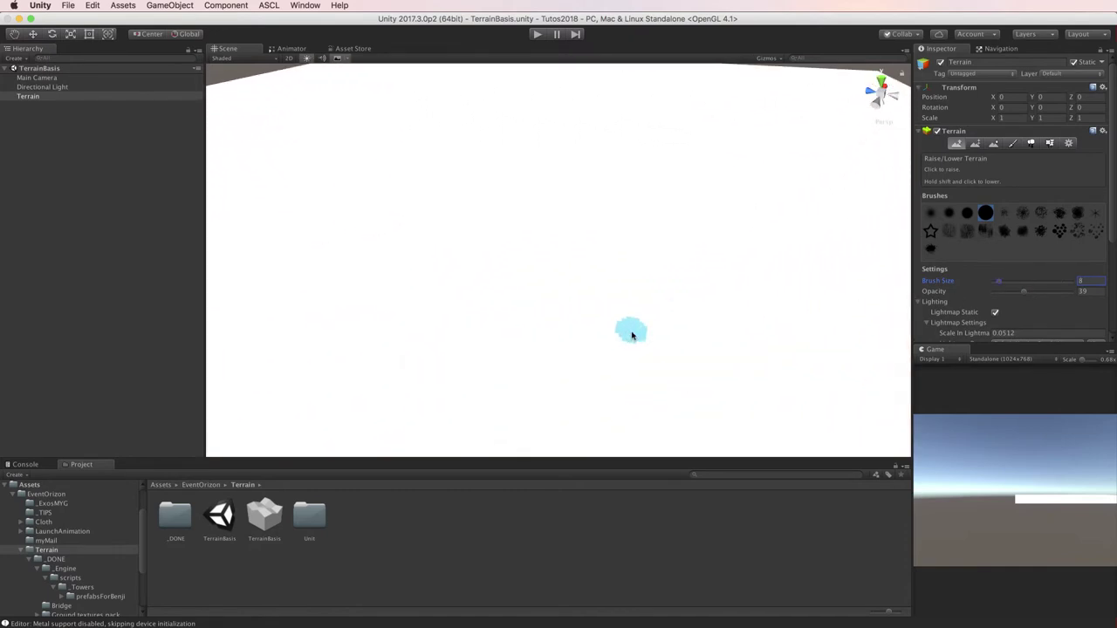
scroll(632, 333, "down", 6)
scroll(631, 332, "down", 4)
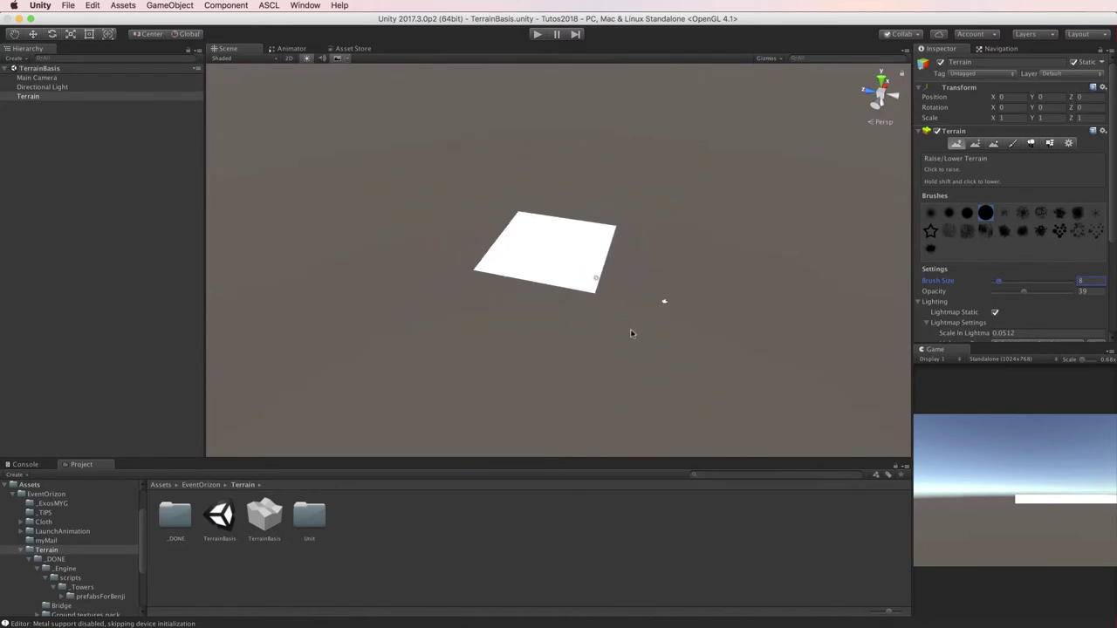
scroll(628, 331, "up", 2)
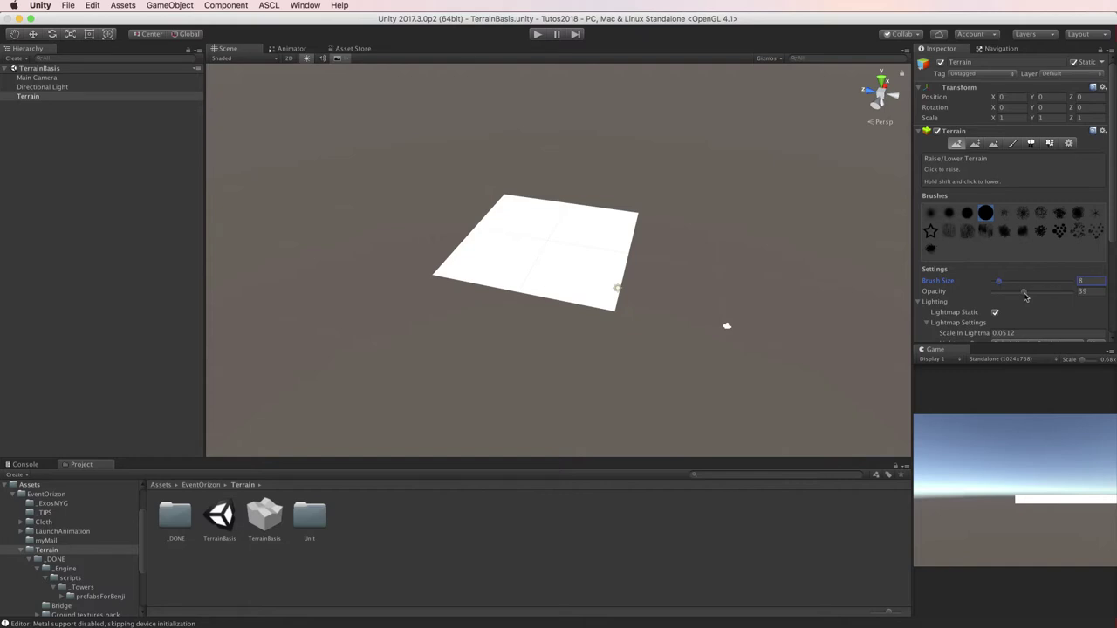
left_click_drag(1007, 286, 1041, 288)
scroll(602, 252, "up", 2)
scroll(599, 253, "up", 3)
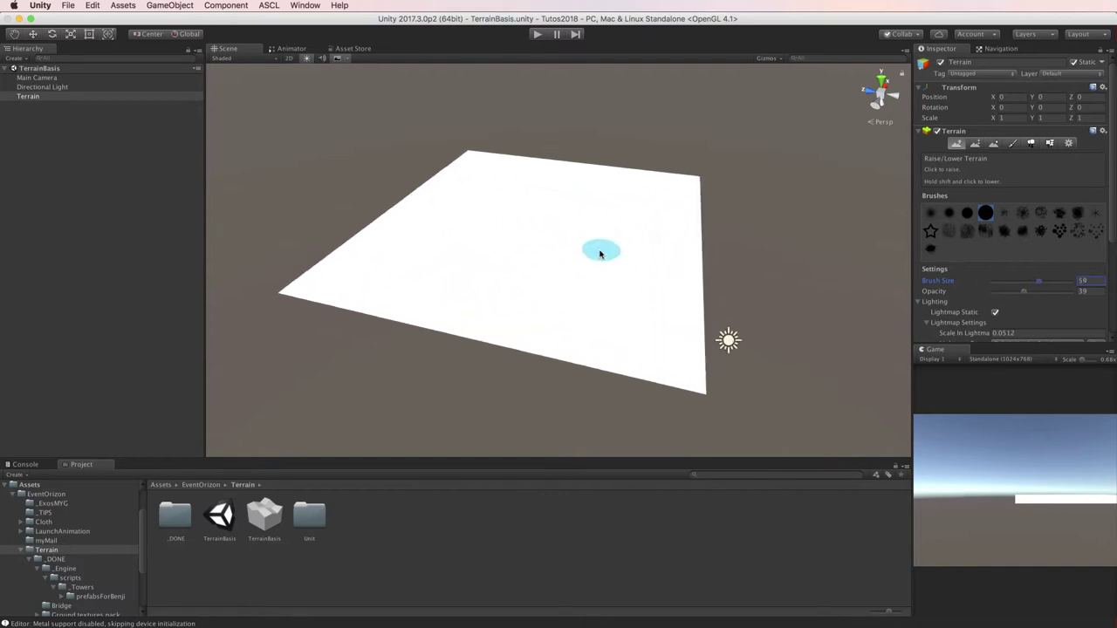
scroll(600, 253, "up", 2)
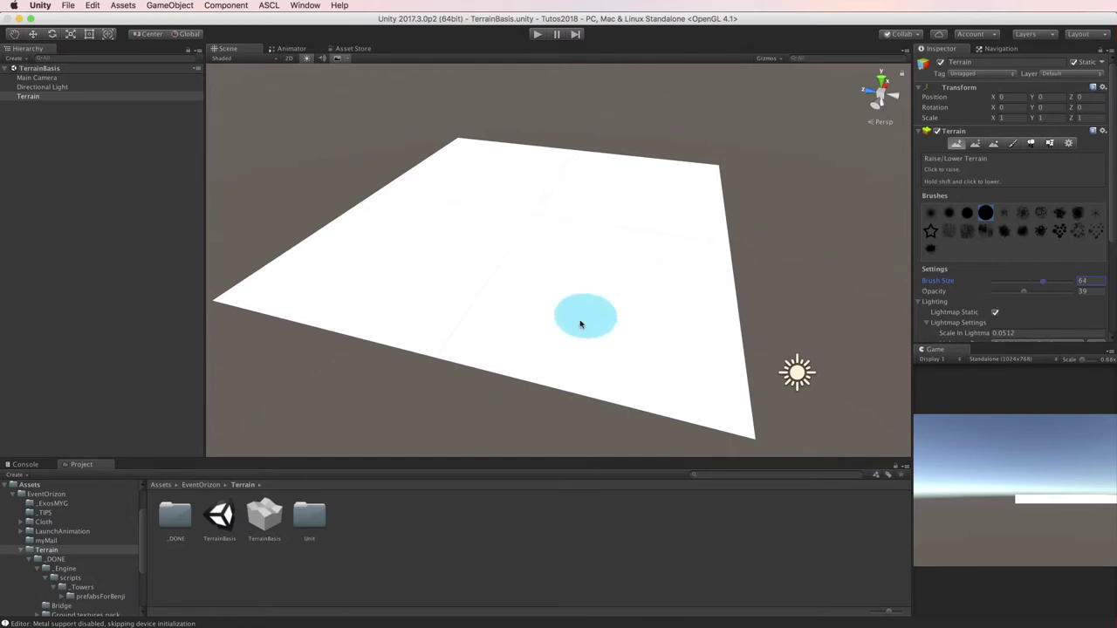
left_click_drag(1026, 295, 1080, 295)
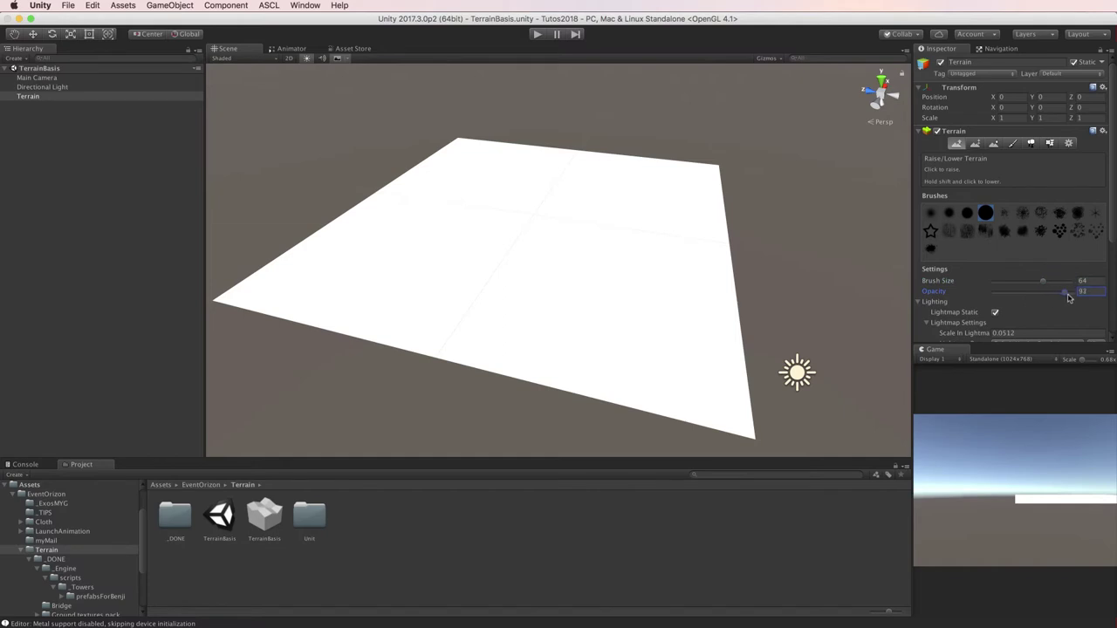
Raise a tall cylindrical pillar from the terrain at full opacity
left_click_drag(531, 296, 530, 288)
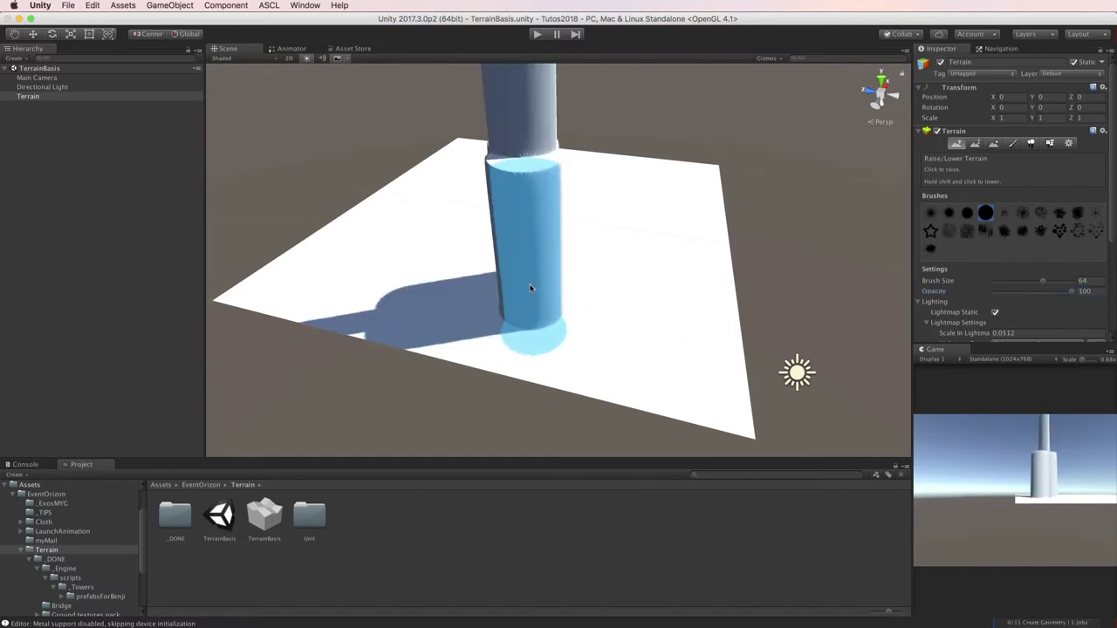
scroll(529, 283, "down", 3)
scroll(530, 283, "down", 2)
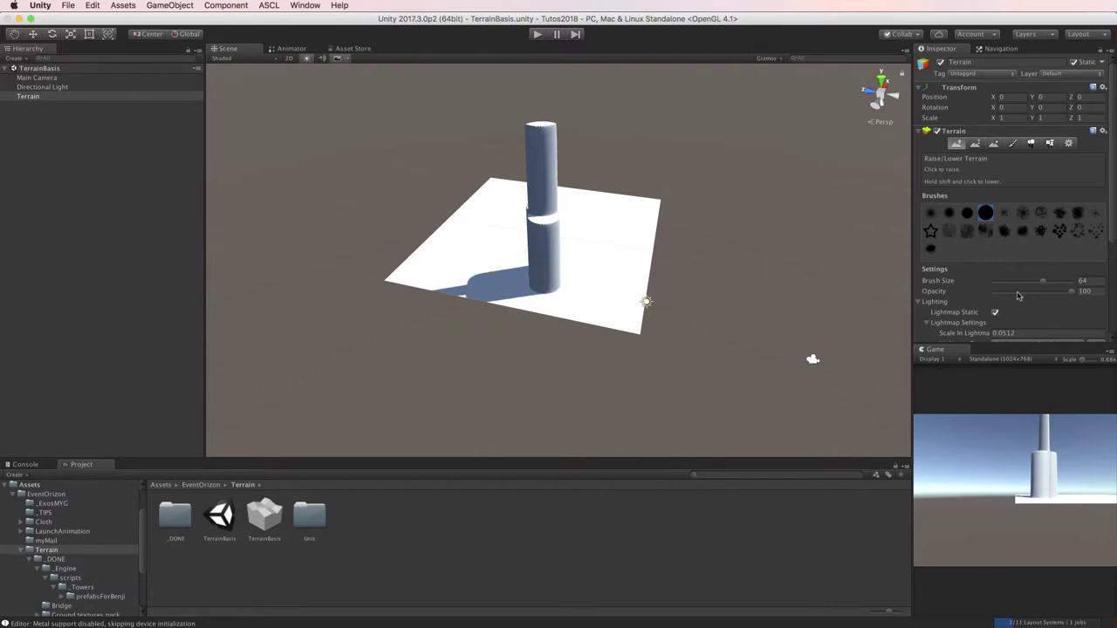
Drop brush opacity to 5 and raise low stepped bumps beside the pillar
left_click_drag(1070, 294, 996, 293)
scroll(616, 262, "up", 5)
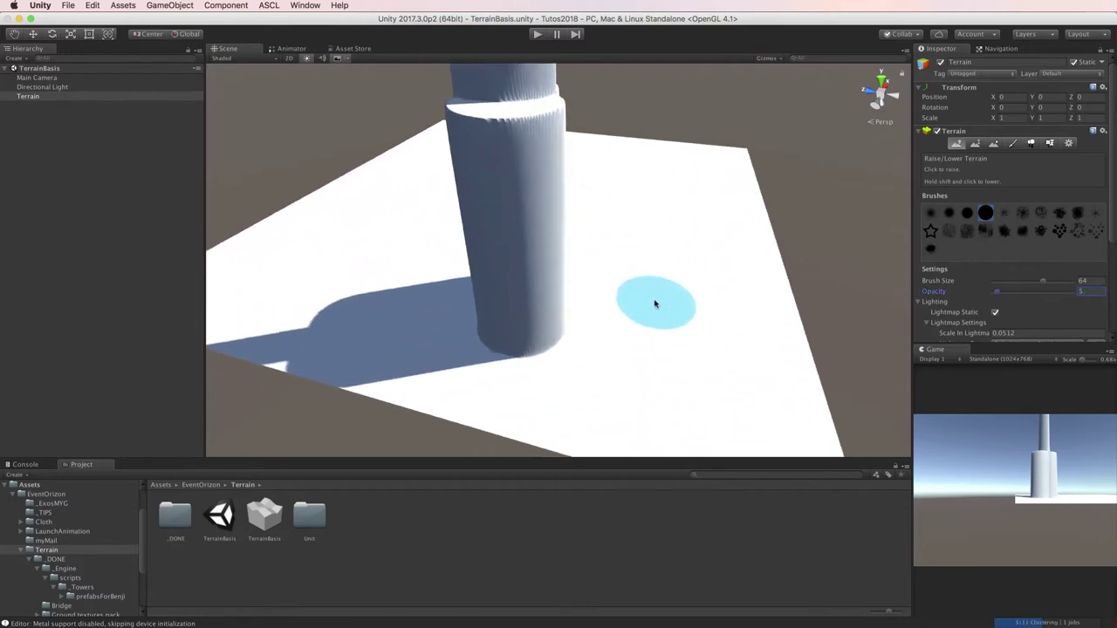
mouse_move(655, 302)
left_mouse_down()
mouse_move(699, 282)
mouse_move(661, 349)
left_mouse_up()
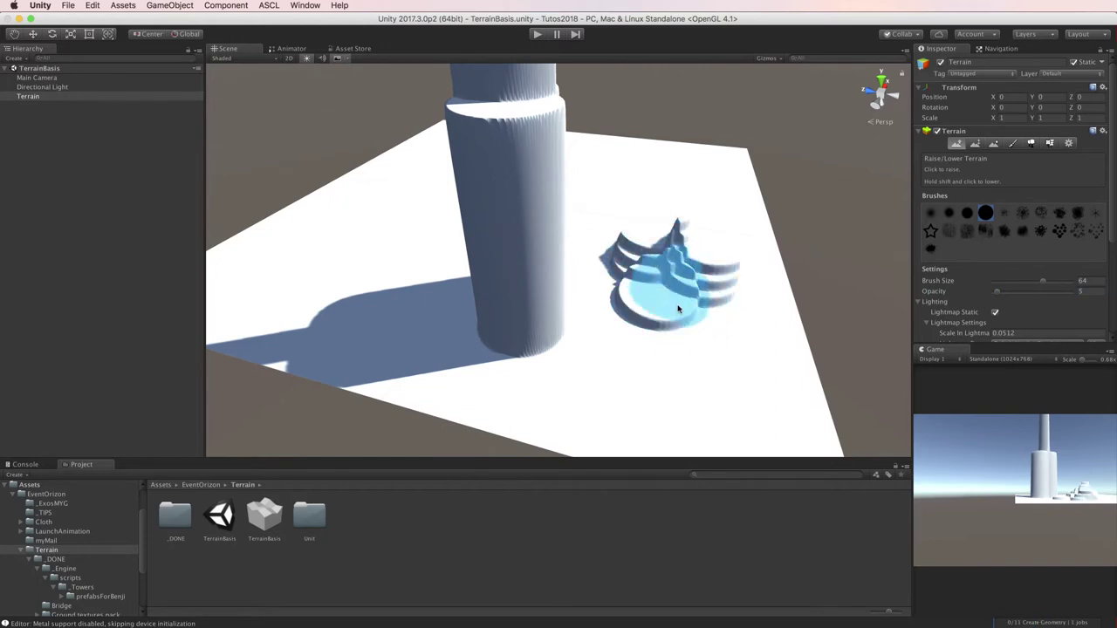
Lower opacity to 2, paint a rough ridge behind the pillar and roughen the mound
left_click(995, 294)
left_click_drag(995, 298, 994, 298)
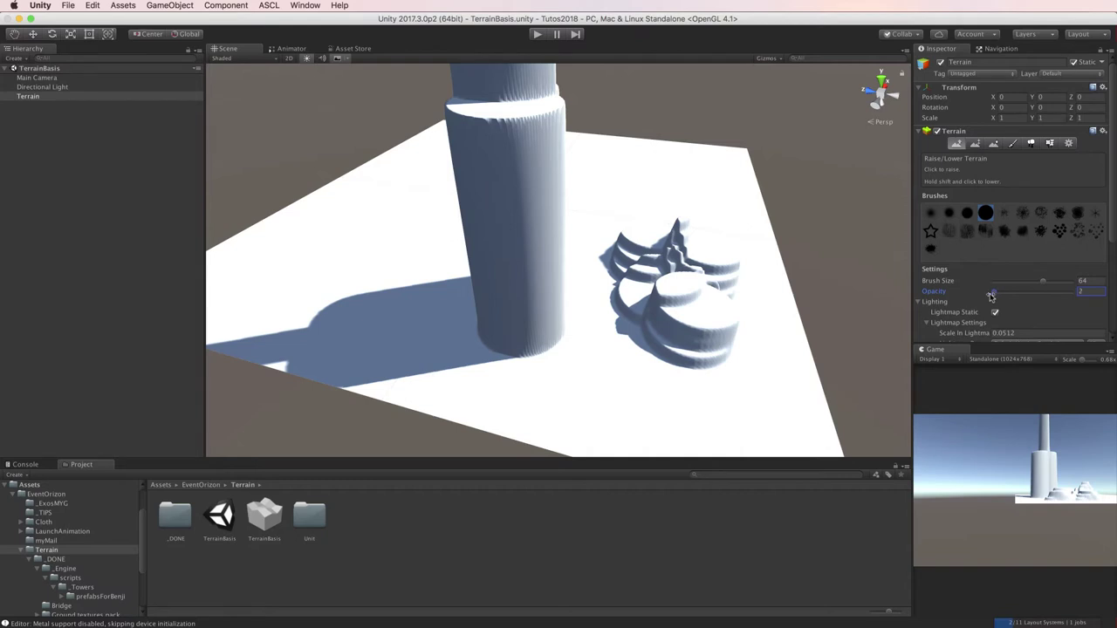
mouse_move(688, 169)
left_mouse_down()
mouse_move(602, 175)
mouse_move(655, 273)
left_mouse_up()
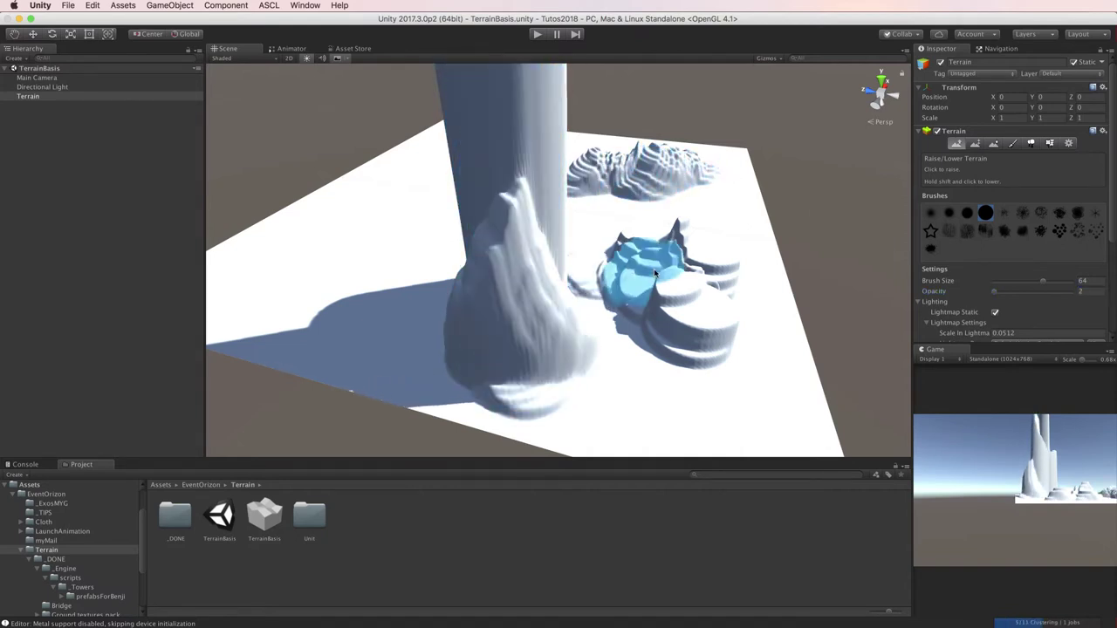
left_click_drag(611, 332, 680, 384)
Sculpt the mound next to the pillar into a jagged rocky lump
scroll(697, 311, "down", 4)
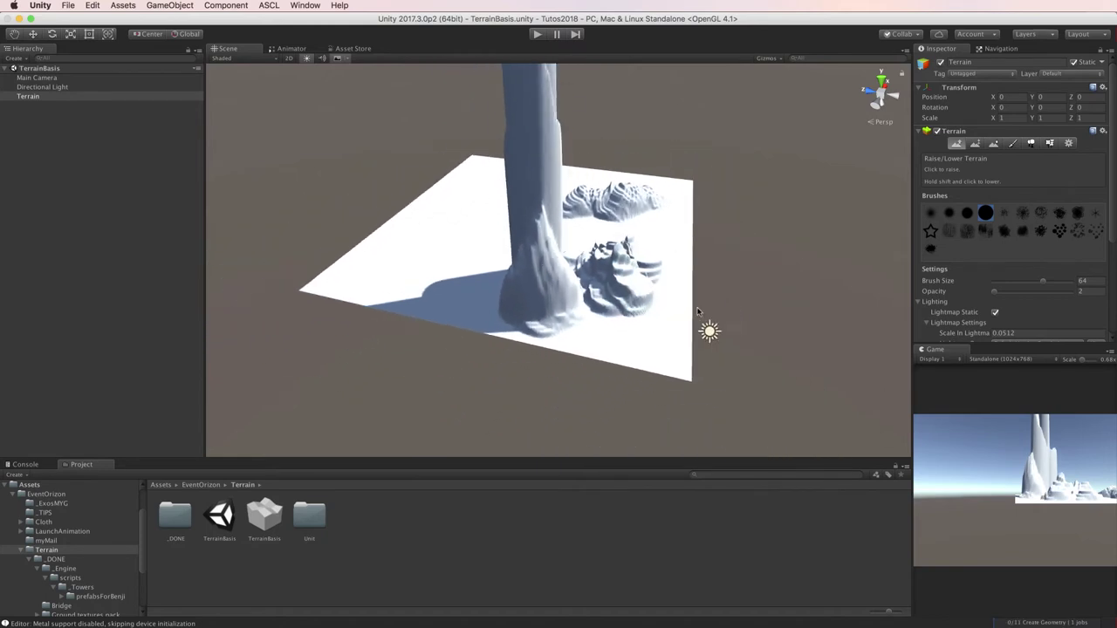
scroll(697, 309, "down", 3)
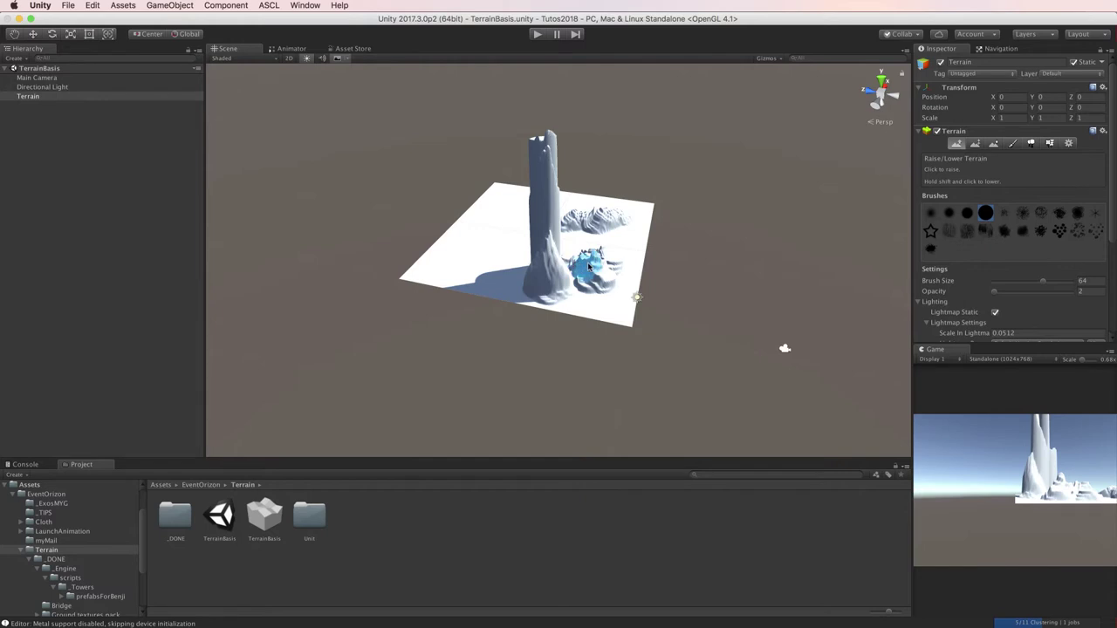
scroll(589, 266, "down", 2)
scroll(591, 265, "up", 2)
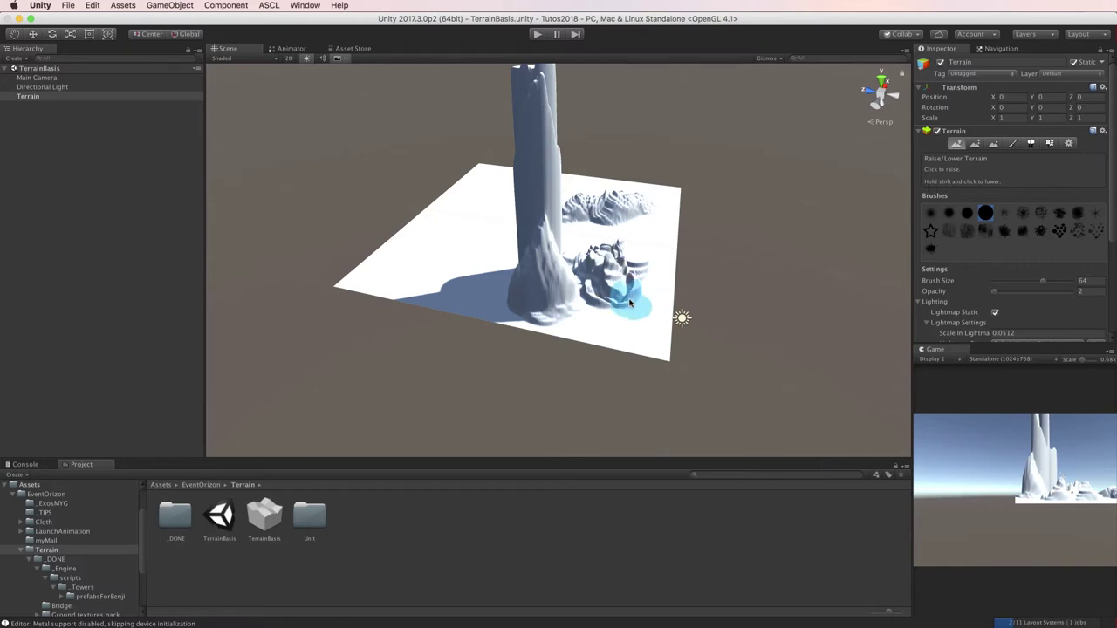
left_click_drag(633, 303, 609, 281)
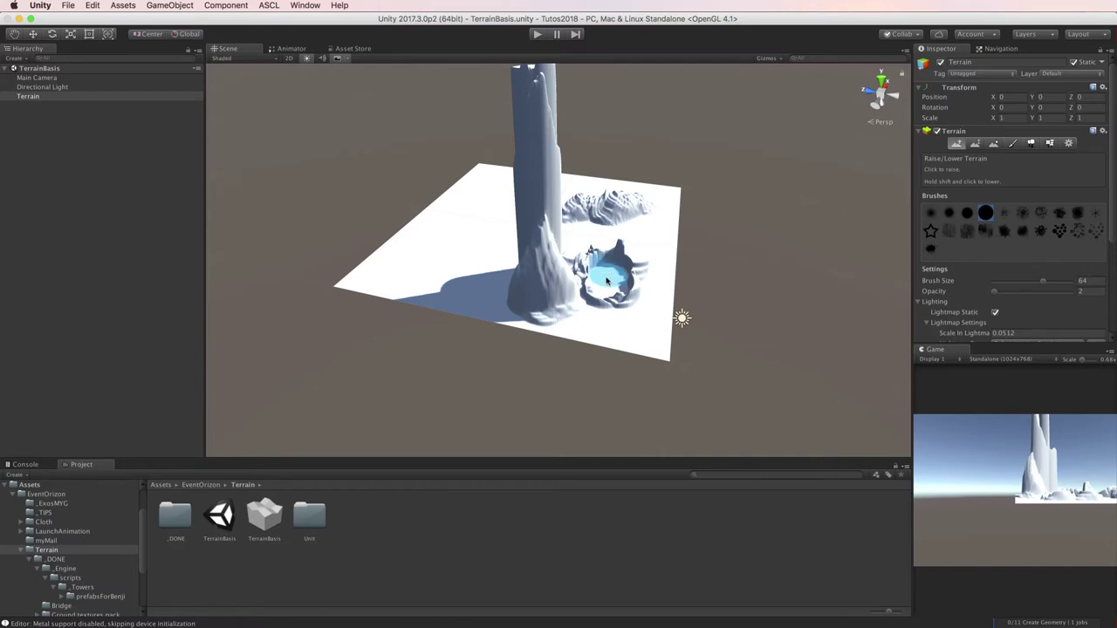
scroll(654, 301, "down", 2)
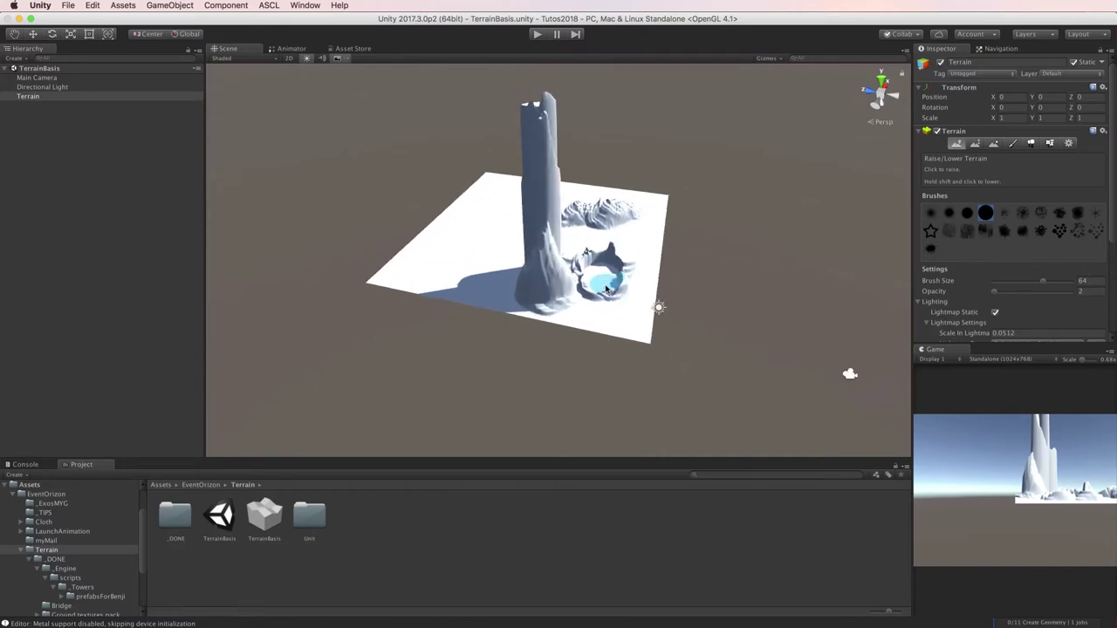
scroll(676, 302, "up", 5)
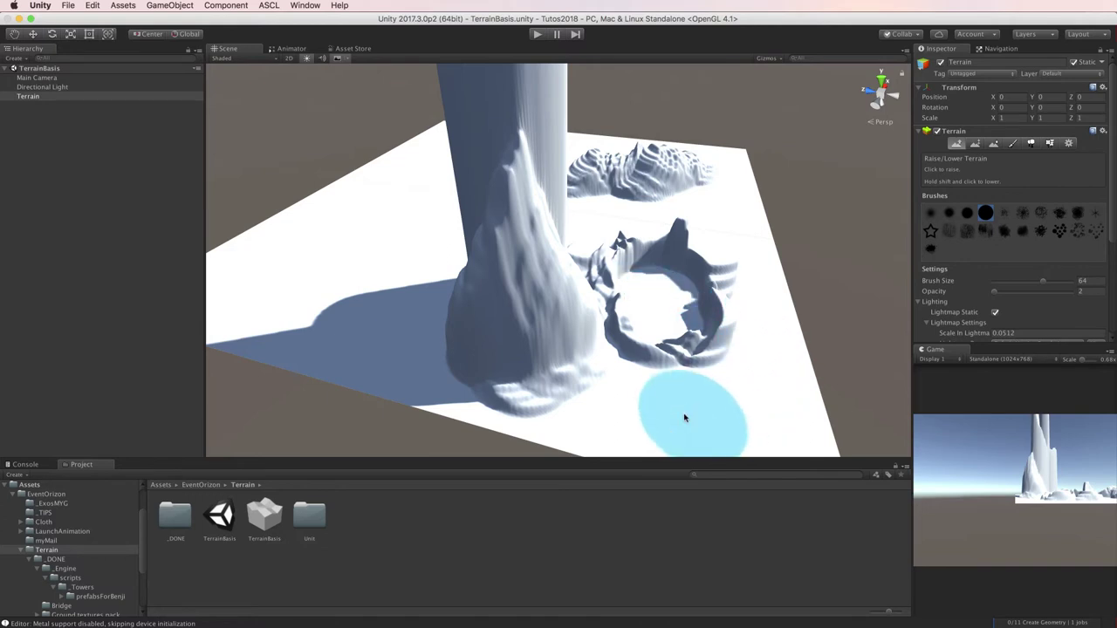
Lower the front wall of the crater ring around the pillar's base
left_click_drag(690, 417, 706, 320, "shift")
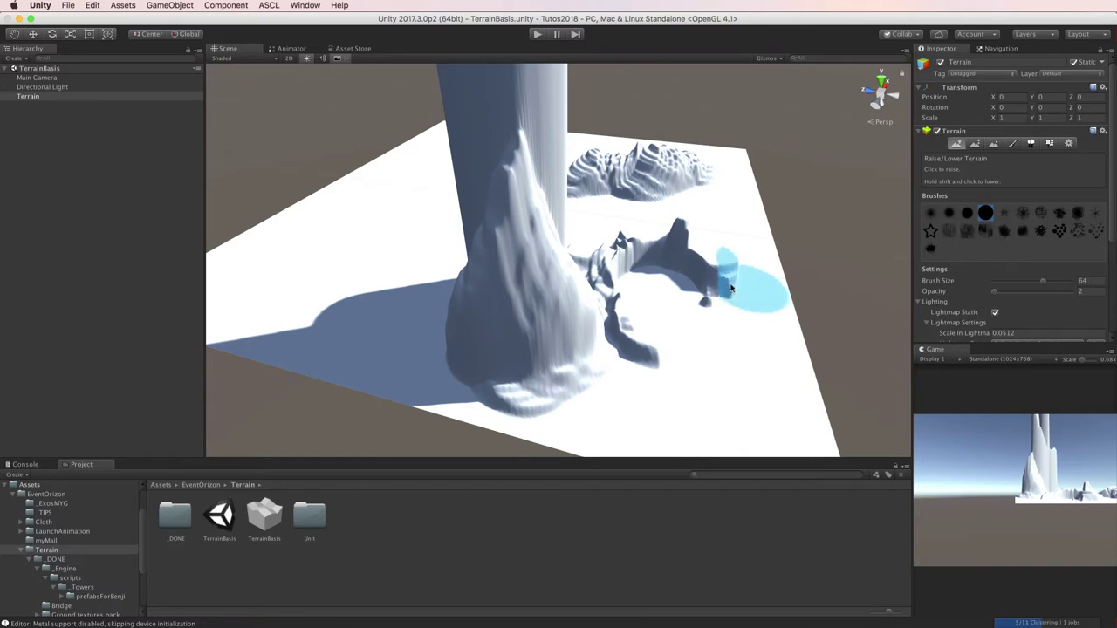
scroll(681, 283, "up", 3)
scroll(690, 279, "down", 5)
scroll(692, 279, "down", 3)
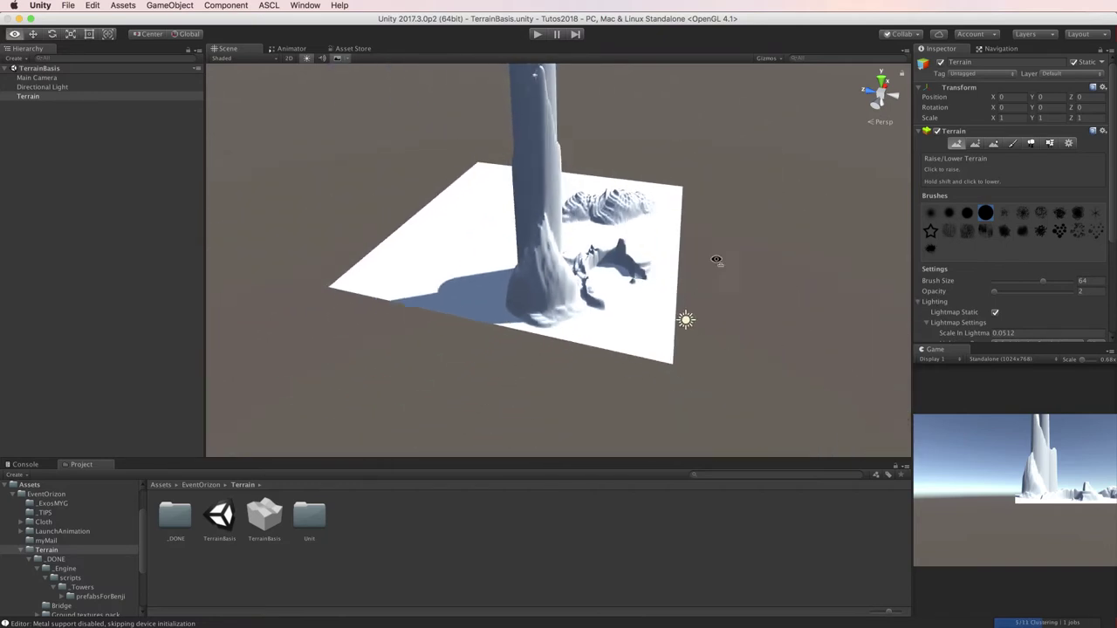
middle_click_drag(718, 260, 762, 245)
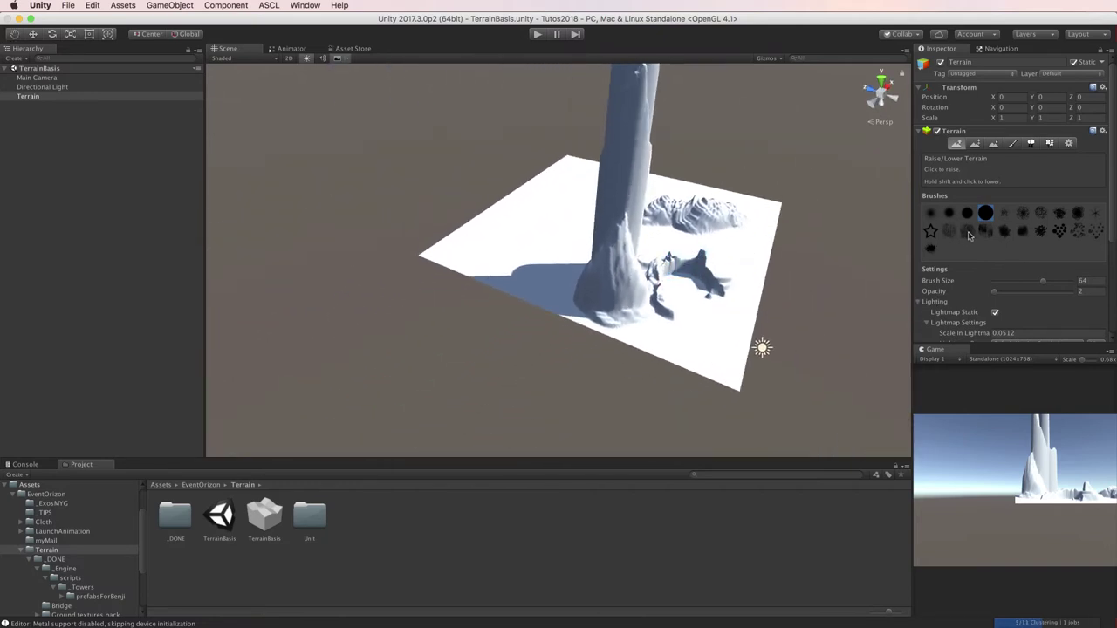
Set Raise/Lower to the spiky splatter brush with opacity 13 and size 33
left_click(1023, 214)
key("q")
left_click_drag(588, 246, 842, 310, "alt")
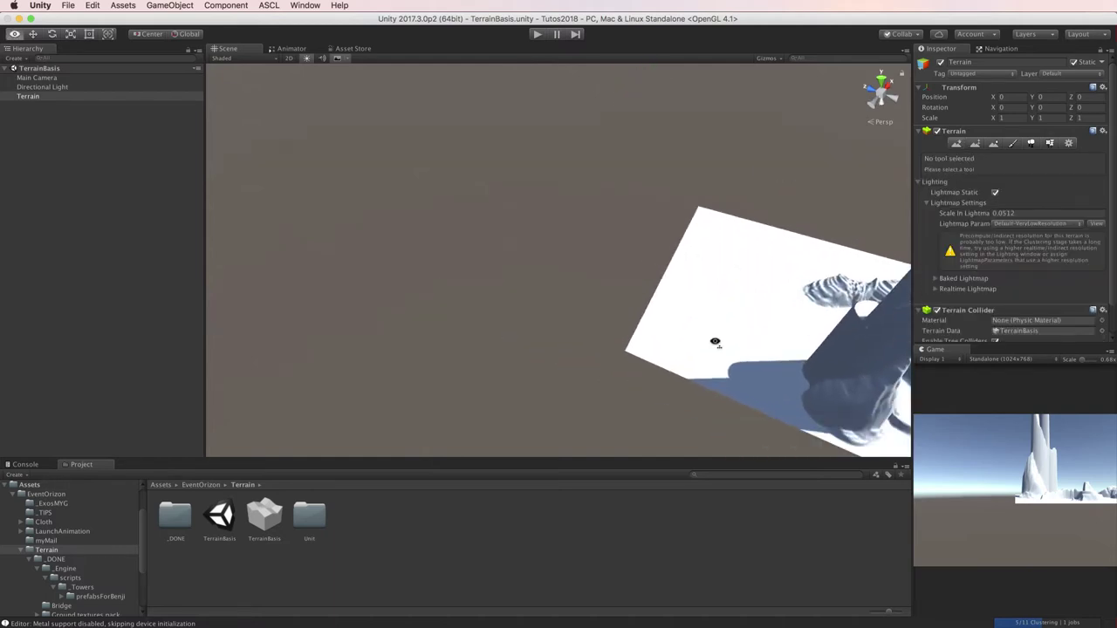
left_click_drag(522, 311, 554, 286, "alt")
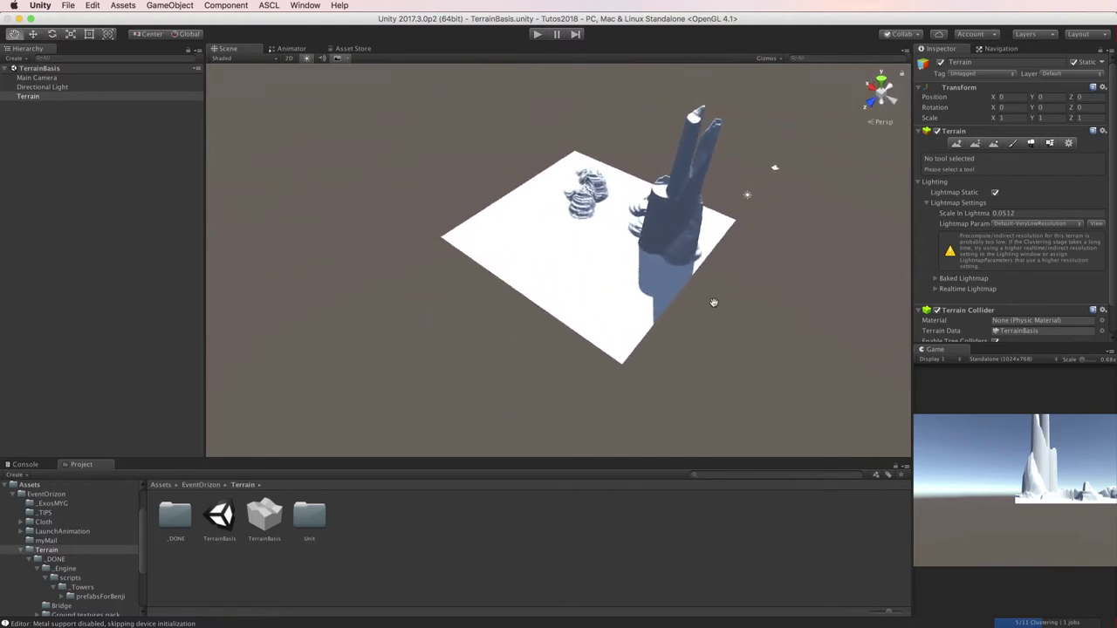
left_click(954, 144)
scroll(578, 292, "down", 3)
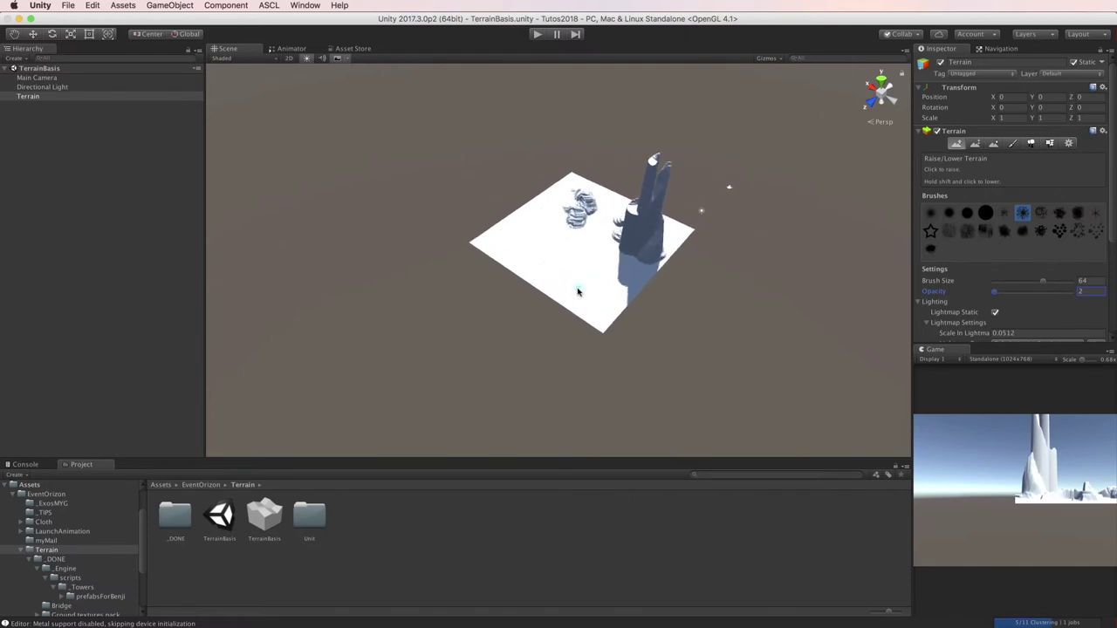
scroll(577, 291, "up", 3)
scroll(577, 292, "up", 5)
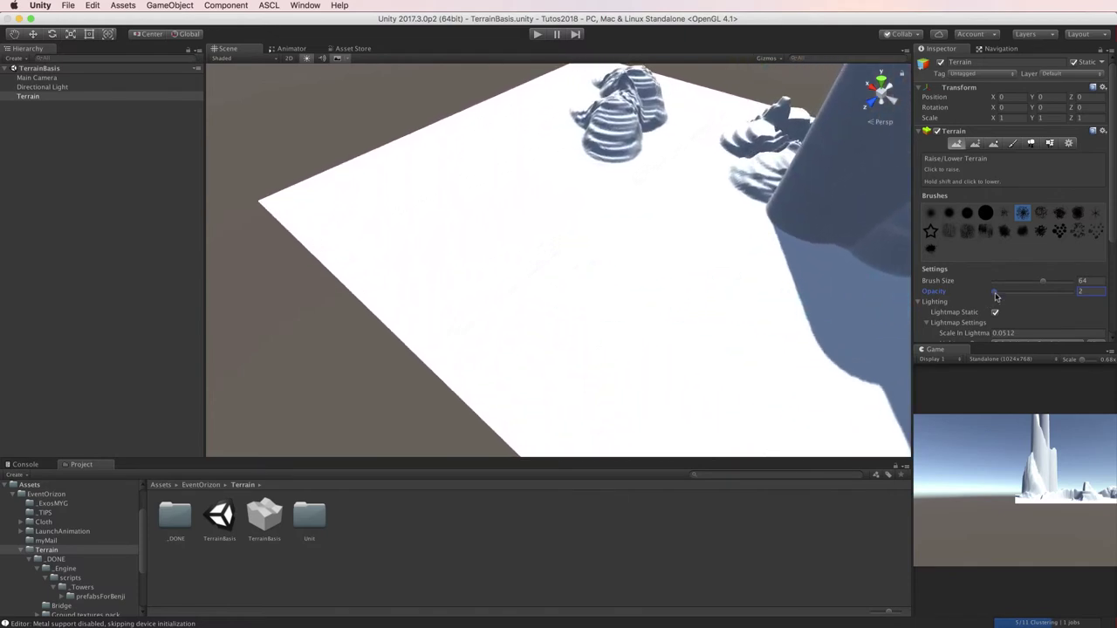
left_click_drag(995, 297, 1019, 286)
left_click(539, 352)
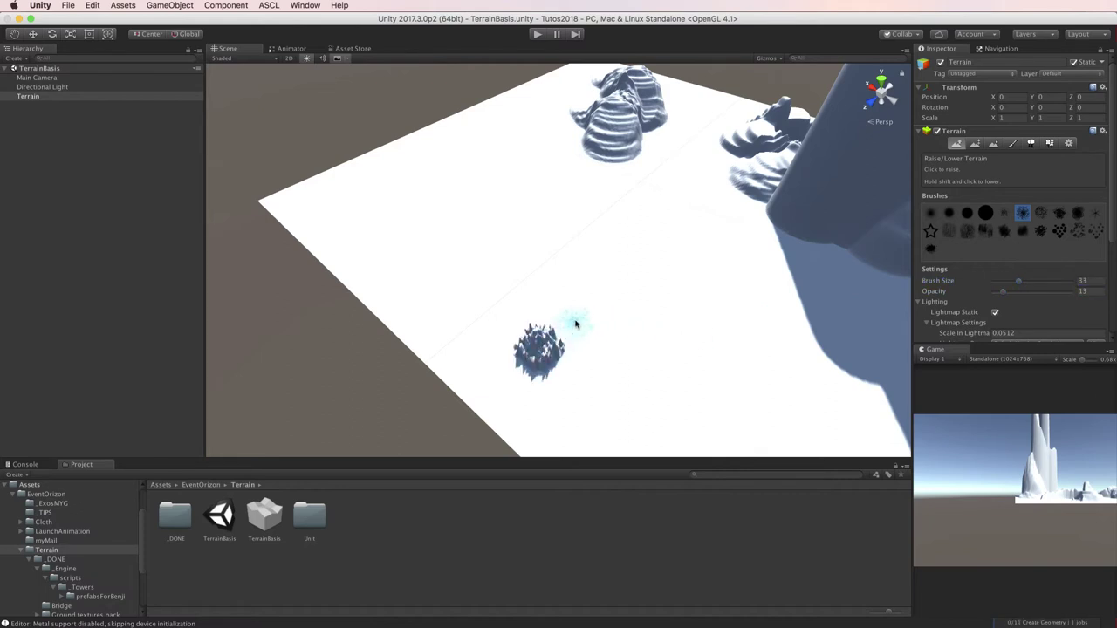
Raise spiky clumps on the upper-left hill, open terrain and along the pillar's side
left_click(603, 153)
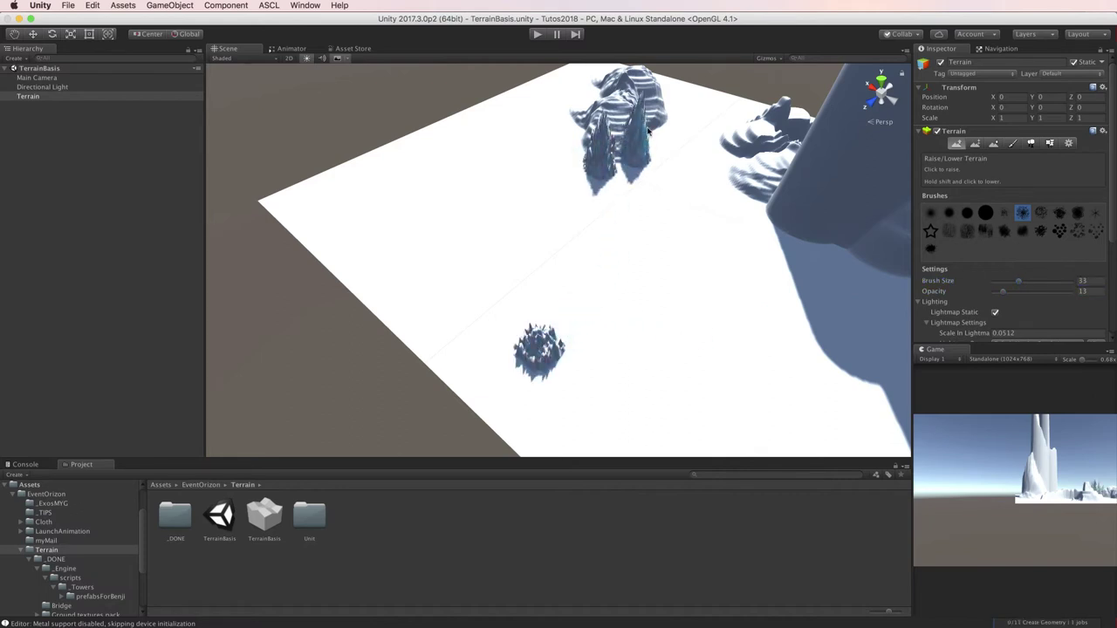
left_click(773, 219)
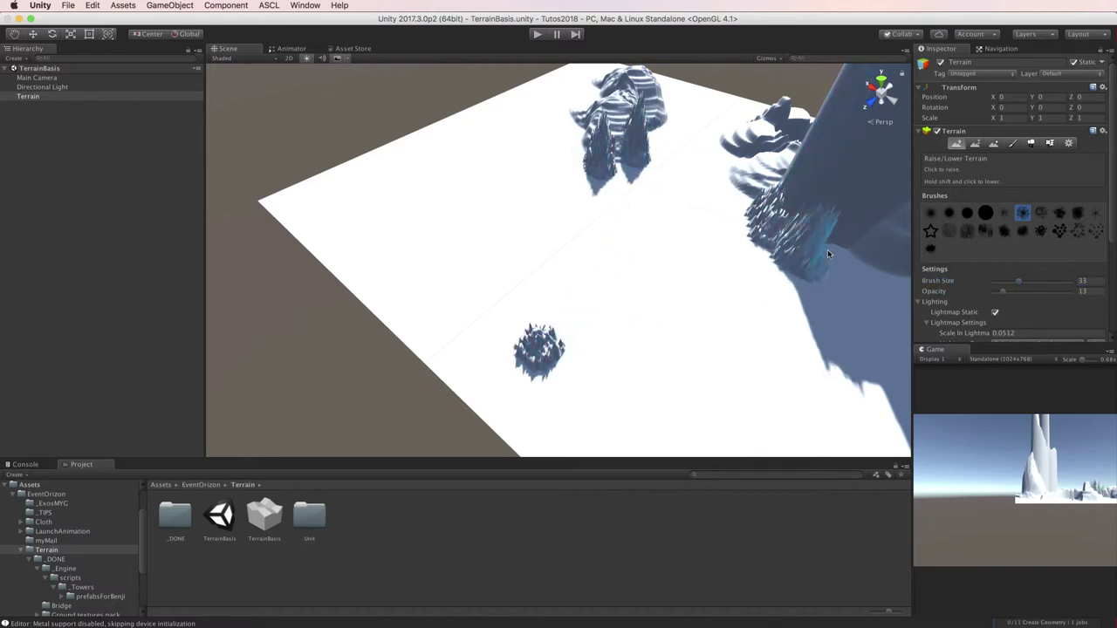
left_click(515, 265)
left_click(634, 327)
left_click(637, 318, "shift")
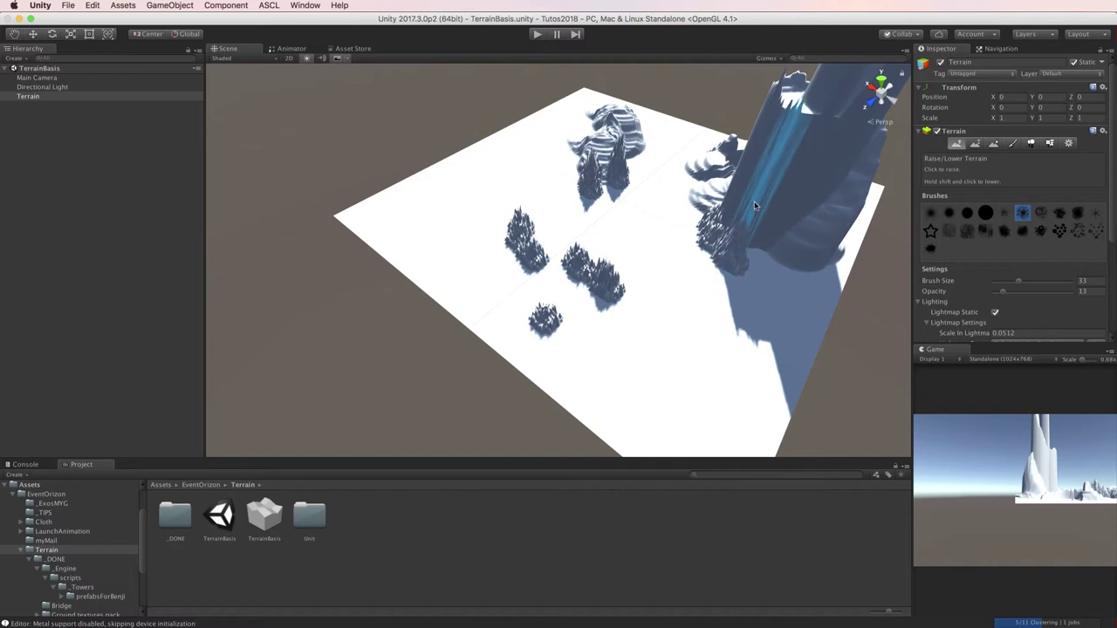
left_click_drag(756, 206, 757, 182)
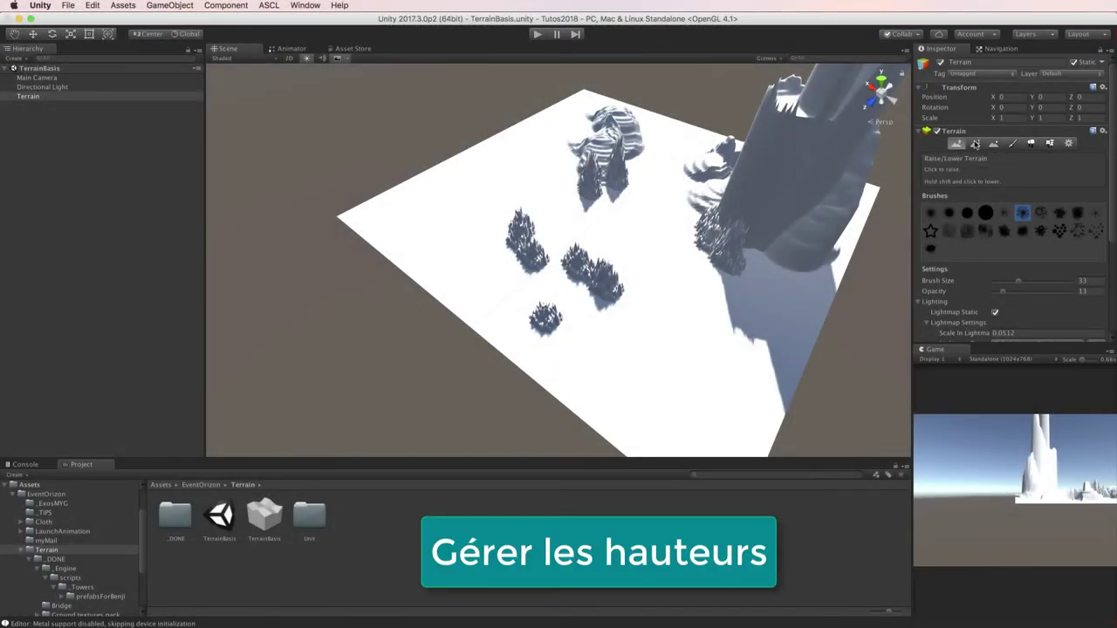
Switch to Paint Height with a target height of 2.47251
left_click(974, 144)
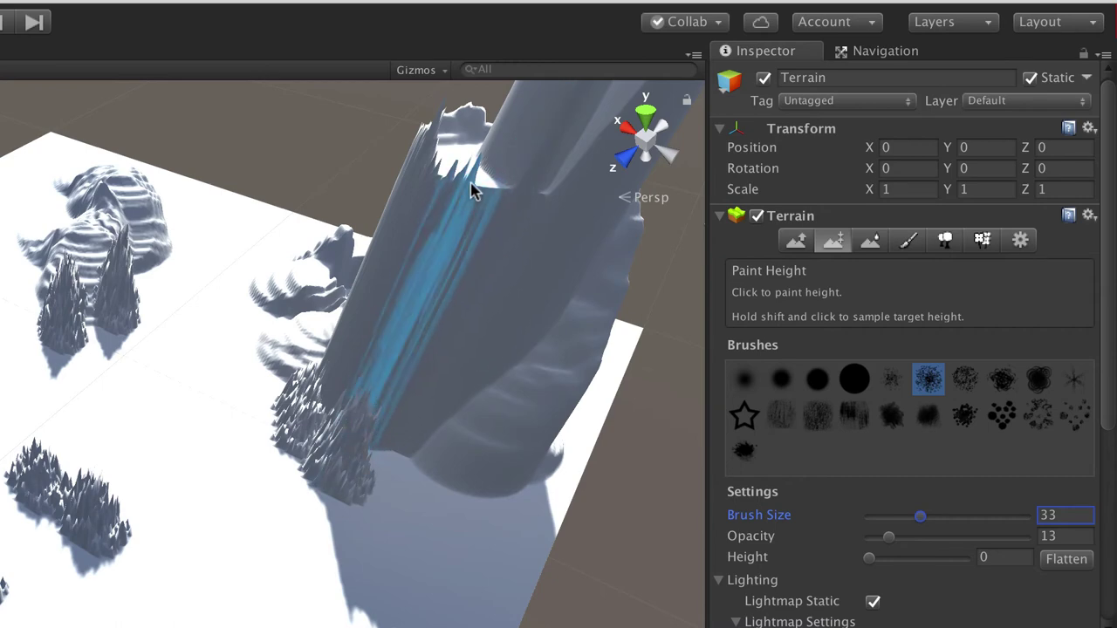
left_click(390, 364, "shift")
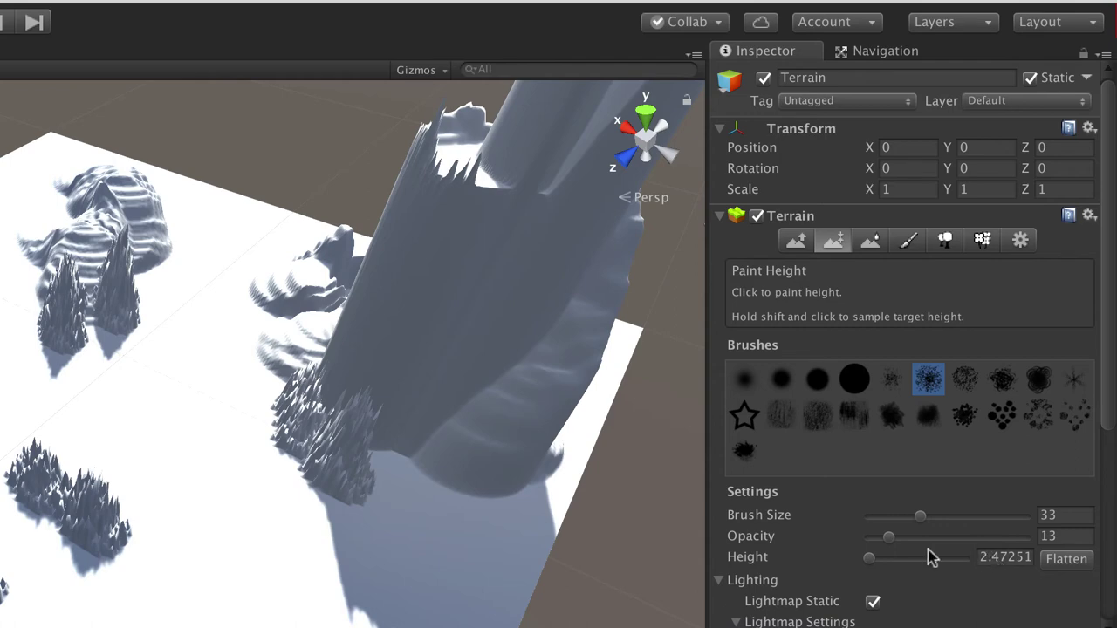
scroll(227, 461, "down", 2)
scroll(227, 462, "down", 5)
scroll(235, 436, "down", 2)
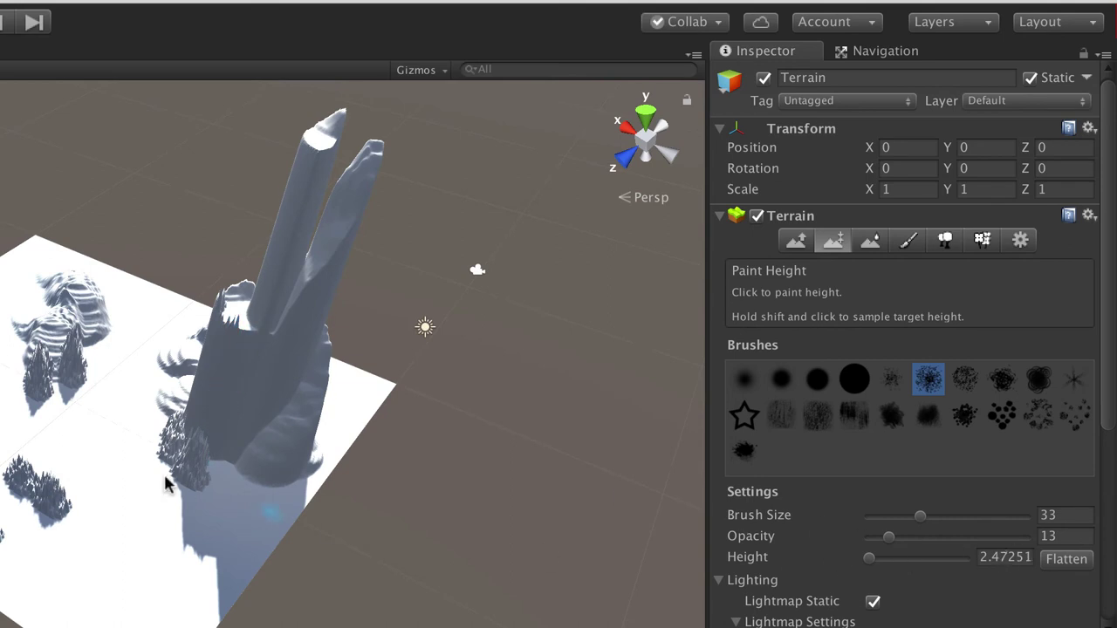
scroll(124, 445, "up", 2)
scroll(125, 446, "up", 3)
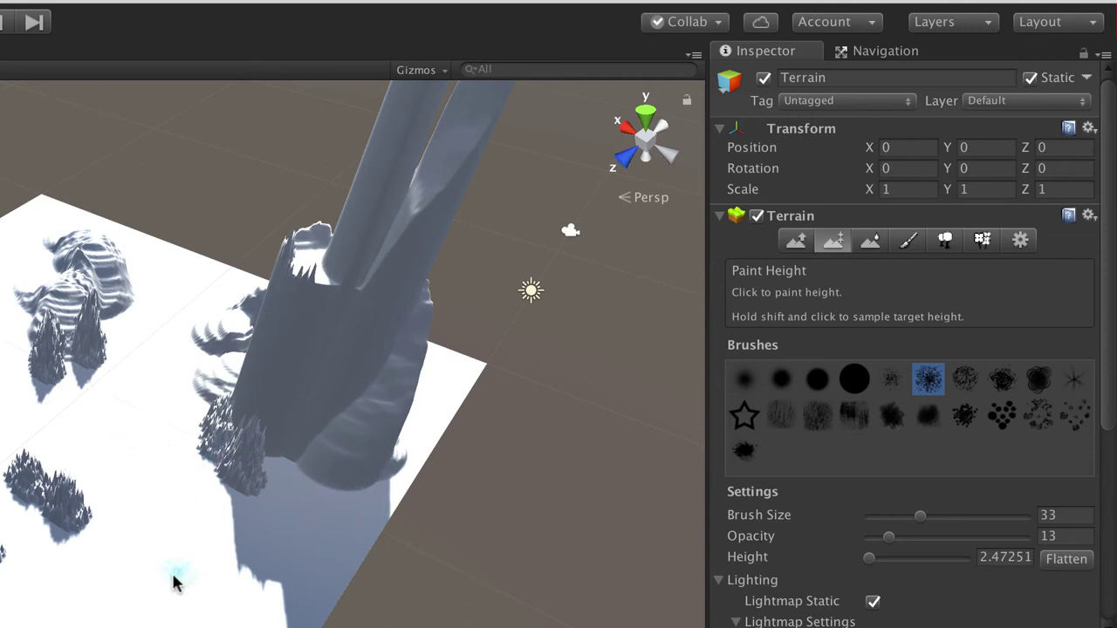
Paint spiky clumps near the front edge and pillar base, trailing to the upper left
left_click(142, 576)
left_click(207, 595)
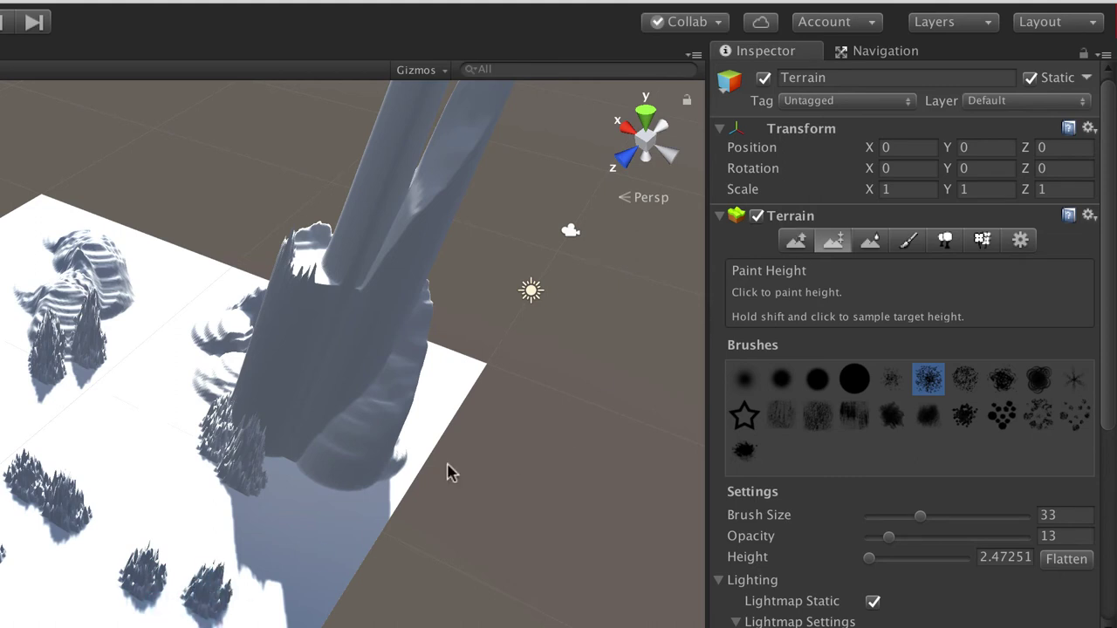
left_click(297, 559)
left_click(251, 562)
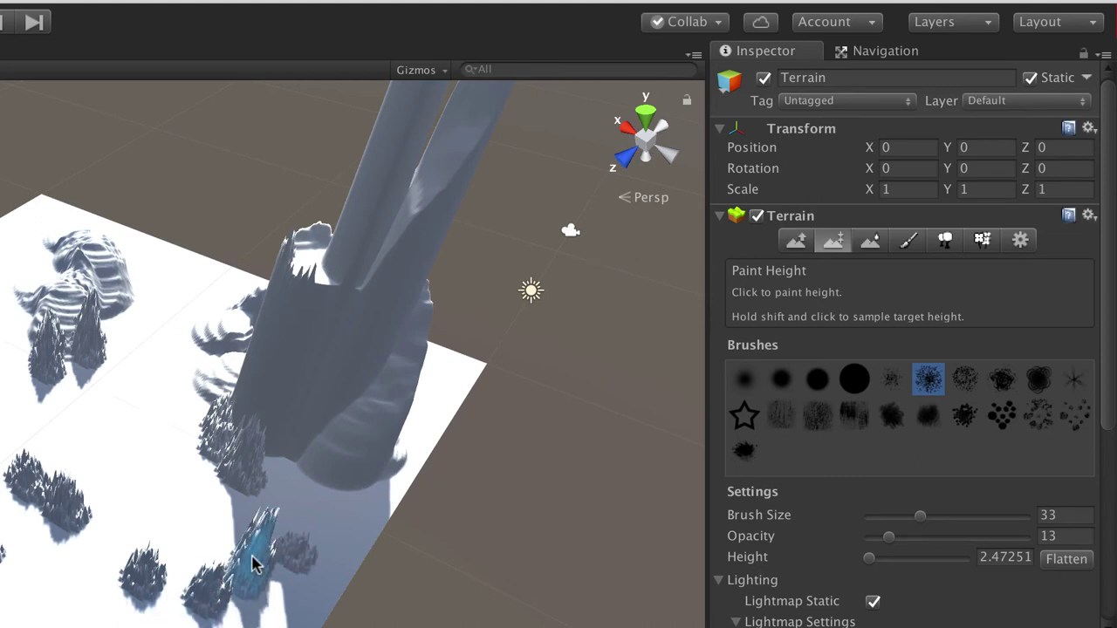
left_click_drag(250, 563, 77, 403)
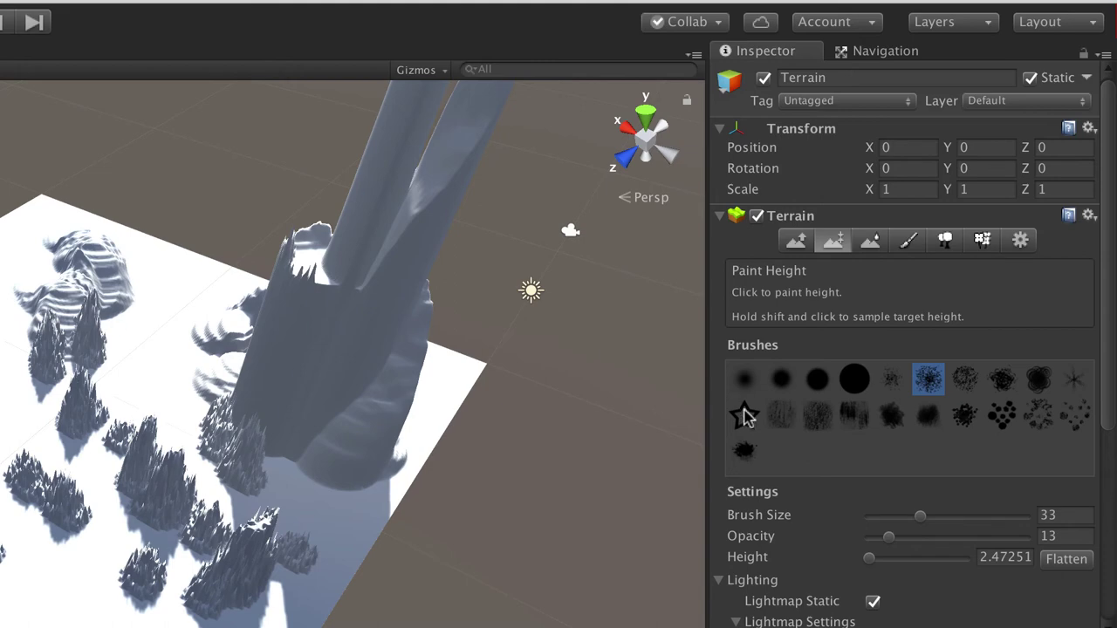
left_click(856, 380)
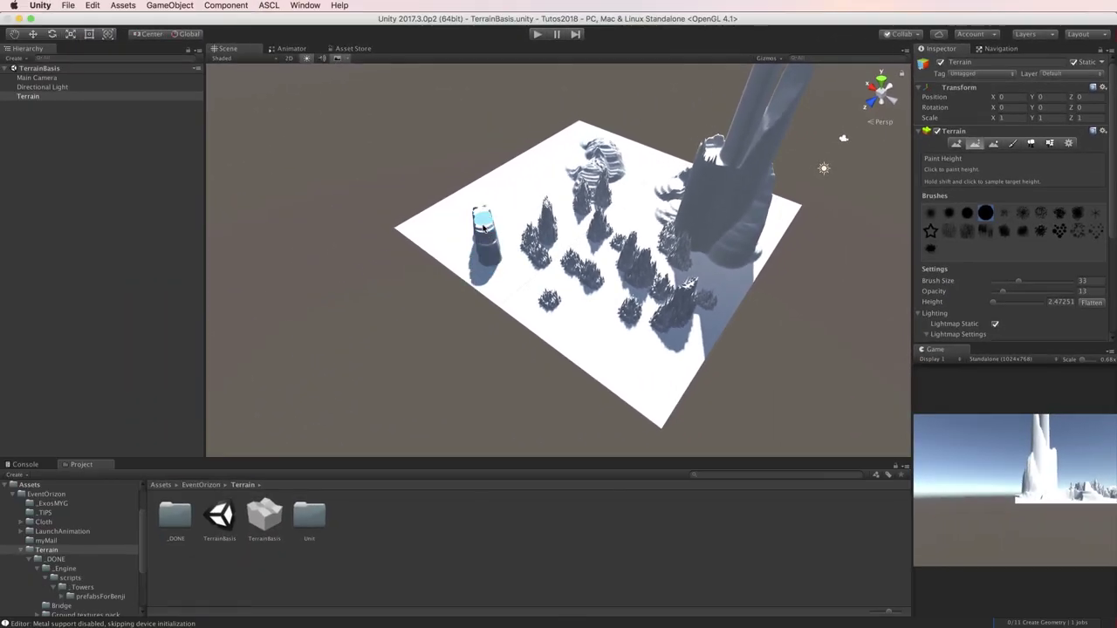
Paint a flat-topped steep-walled plateau on the left, then lift the cliff area with a small soft brush
mouse_move(483, 225)
left_mouse_down()
mouse_move(476, 202)
mouse_move(501, 193)
mouse_move(514, 275)
mouse_move(560, 254)
mouse_move(517, 251)
mouse_move(501, 203)
mouse_move(565, 267)
left_mouse_up()
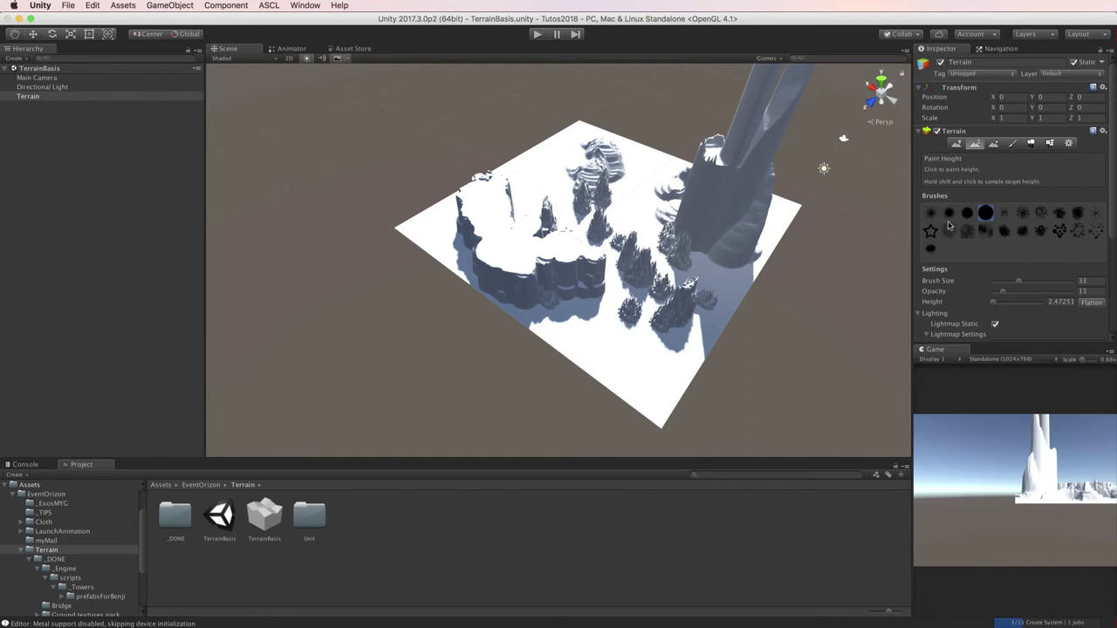
left_click(931, 215)
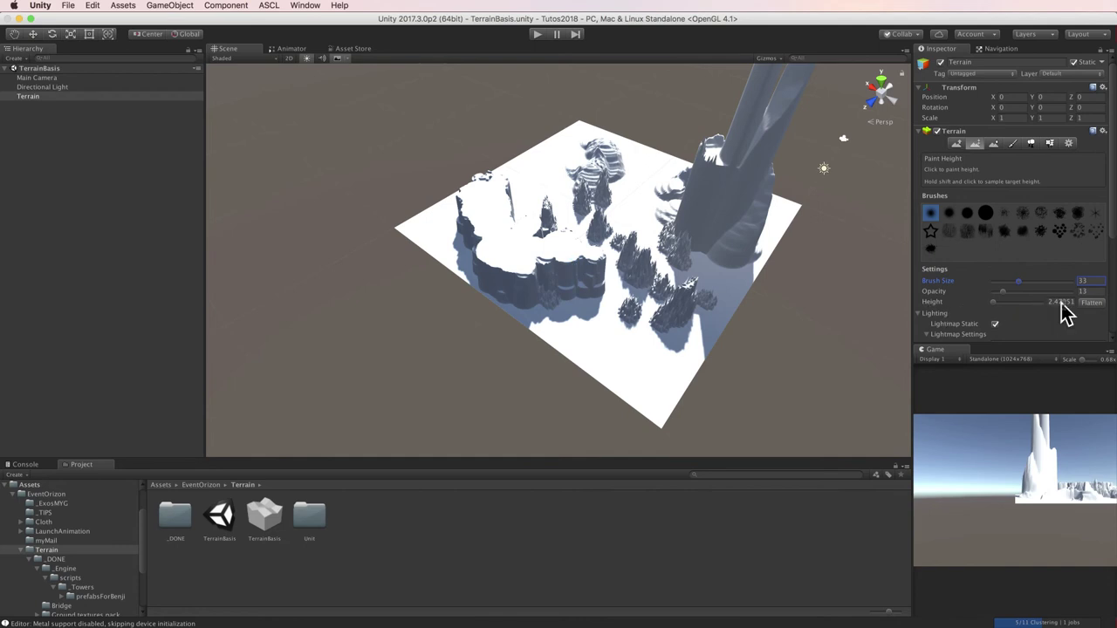
left_click_drag(567, 272, 635, 320)
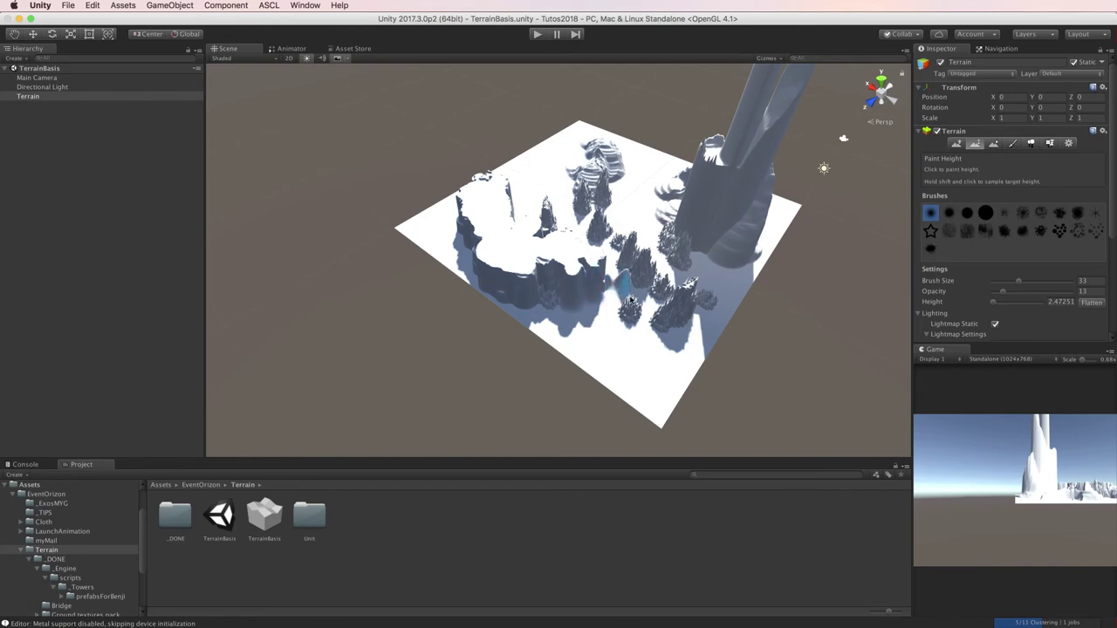
scroll(634, 320, "up", 3)
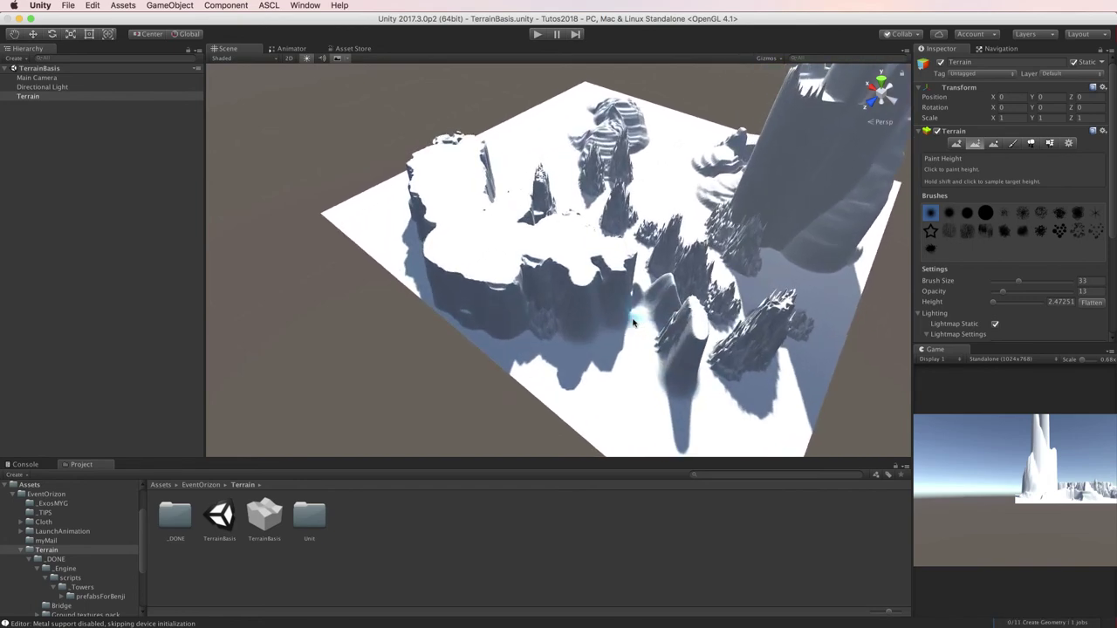
scroll(634, 321, "up", 3)
scroll(635, 323, "up", 3)
scroll(634, 323, "down", 5)
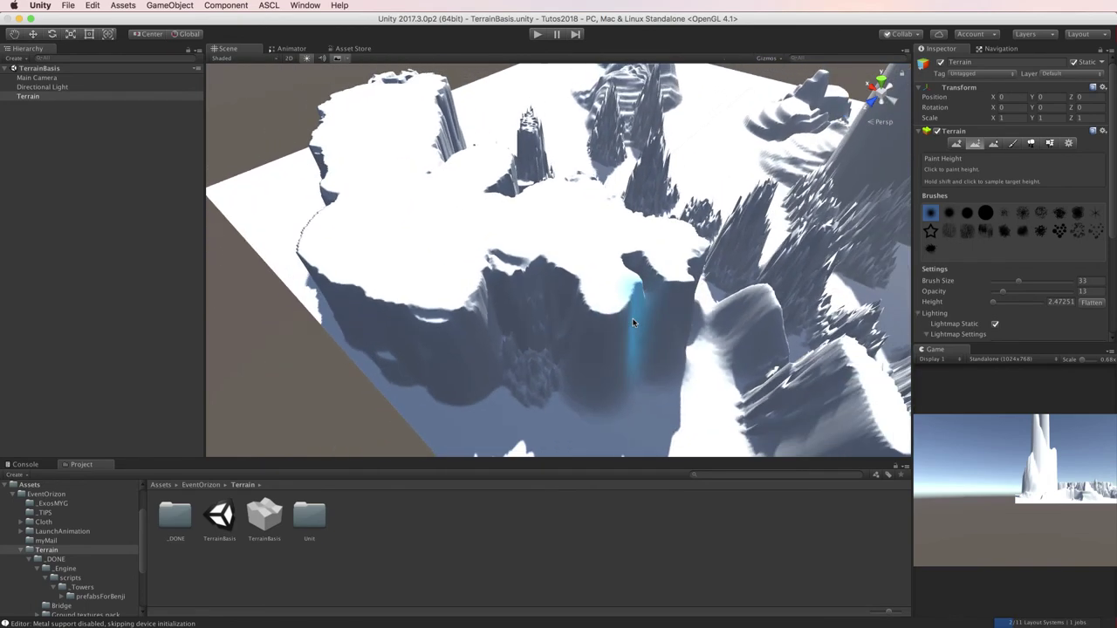
left_click_drag(616, 349, 757, 367, "alt")
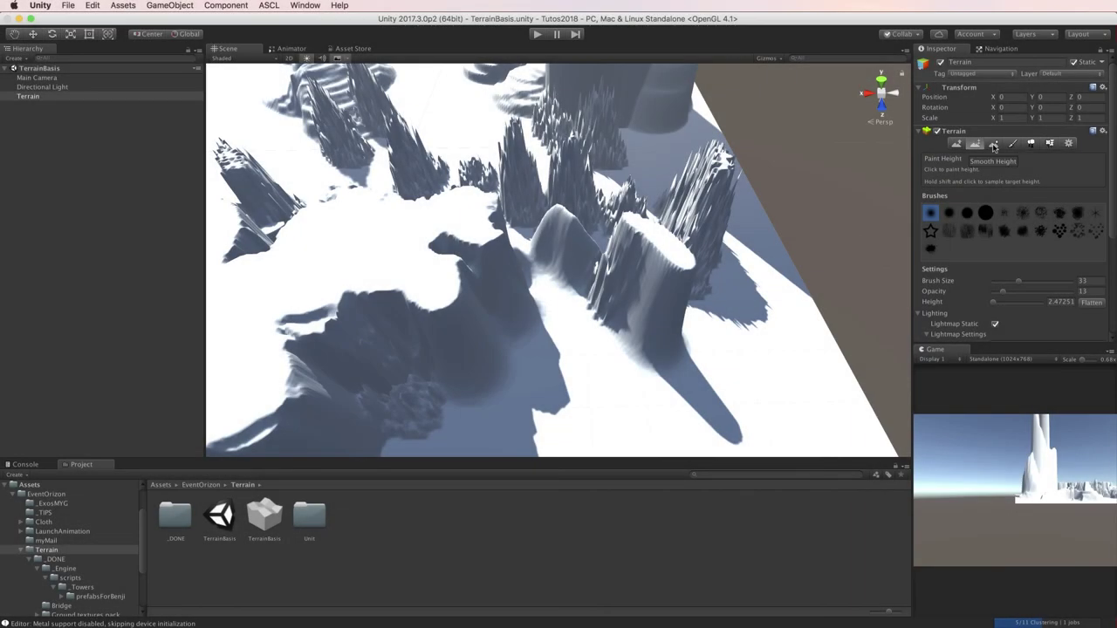
Switch to the Smooth Height tool with a large round brush
left_click(993, 146)
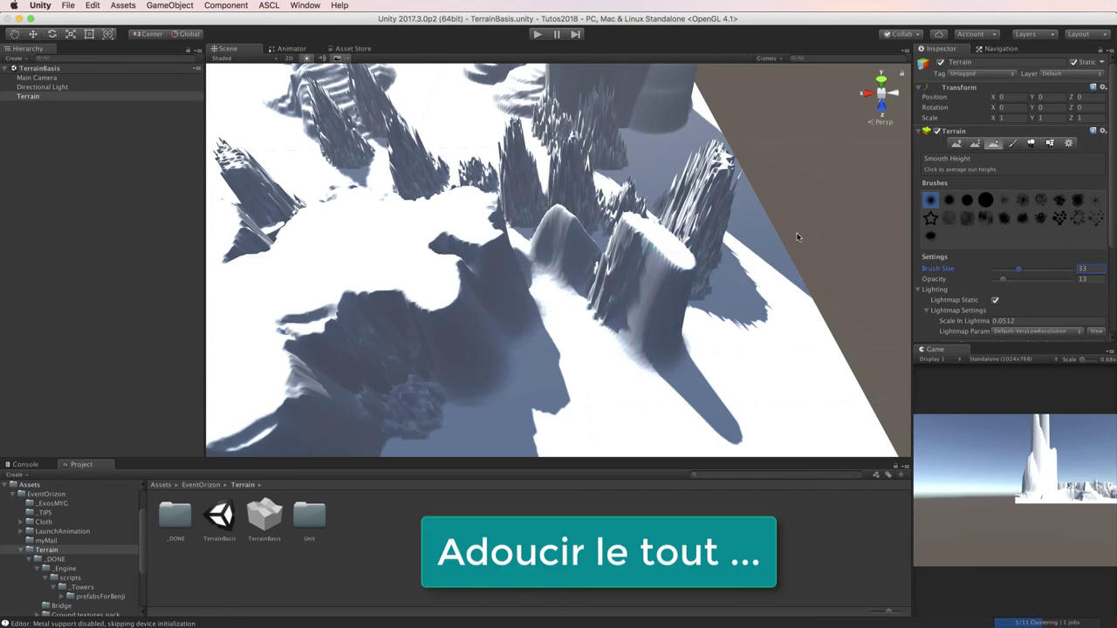
mouse_move(559, 256)
left_mouse_down("alt")
mouse_move(549, 135)
mouse_move(562, 61)
mouse_move(521, 241)
mouse_move(601, 196)
left_mouse_up("alt")
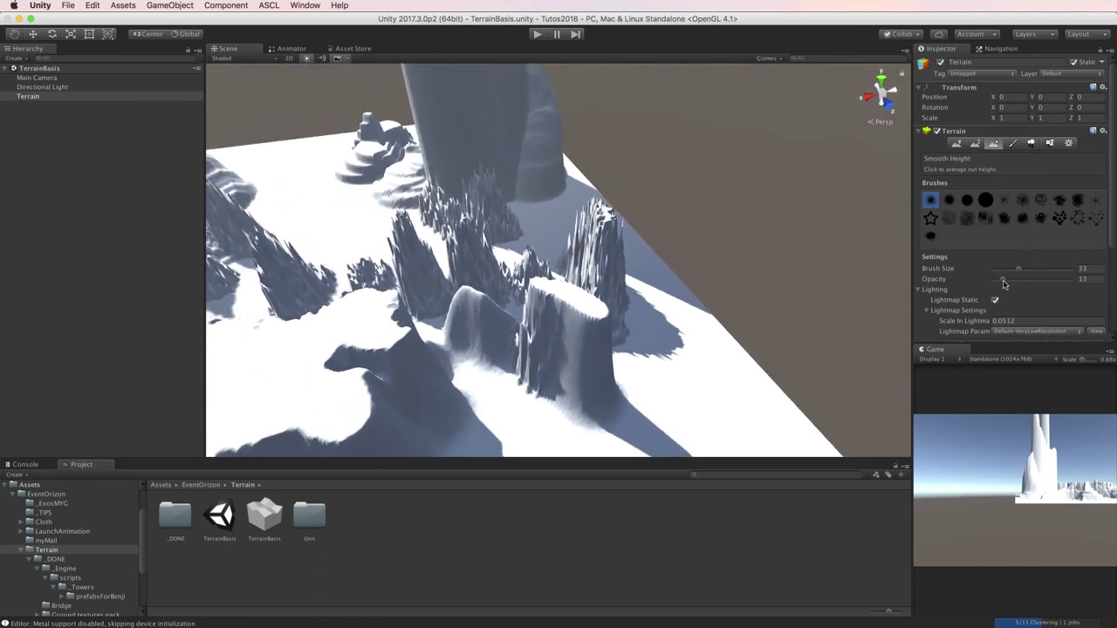
left_click(986, 202)
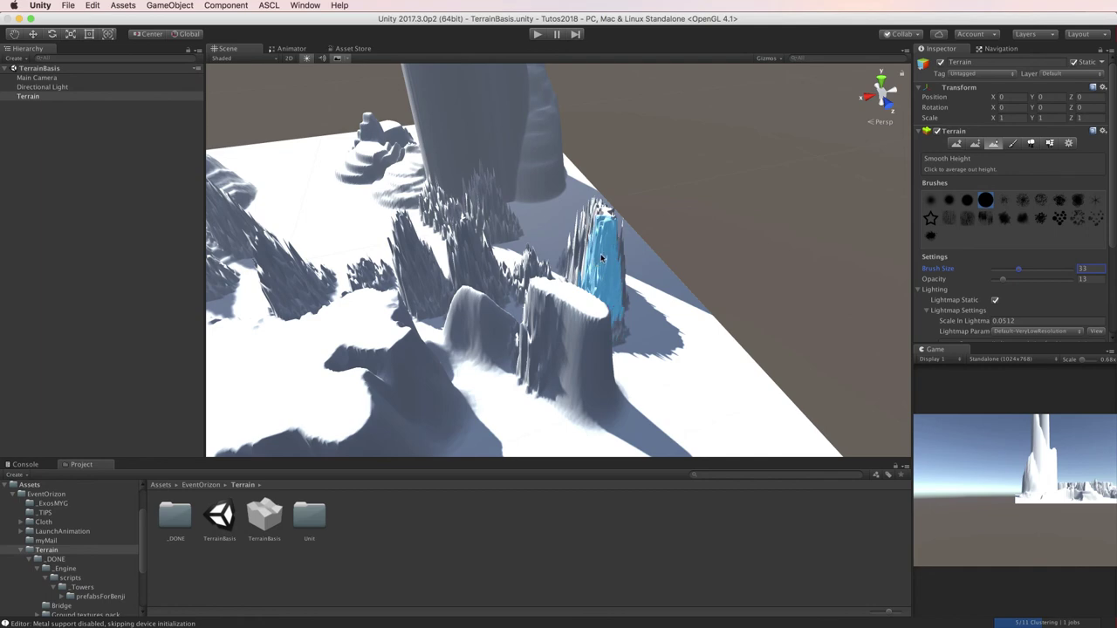
key("q")
mouse_move(616, 252)
left_mouse_down("alt")
mouse_move(678, 232)
mouse_move(647, 284)
mouse_move(637, 258)
mouse_move(686, 201)
left_mouse_up("alt")
scroll(631, 252, "up", 5)
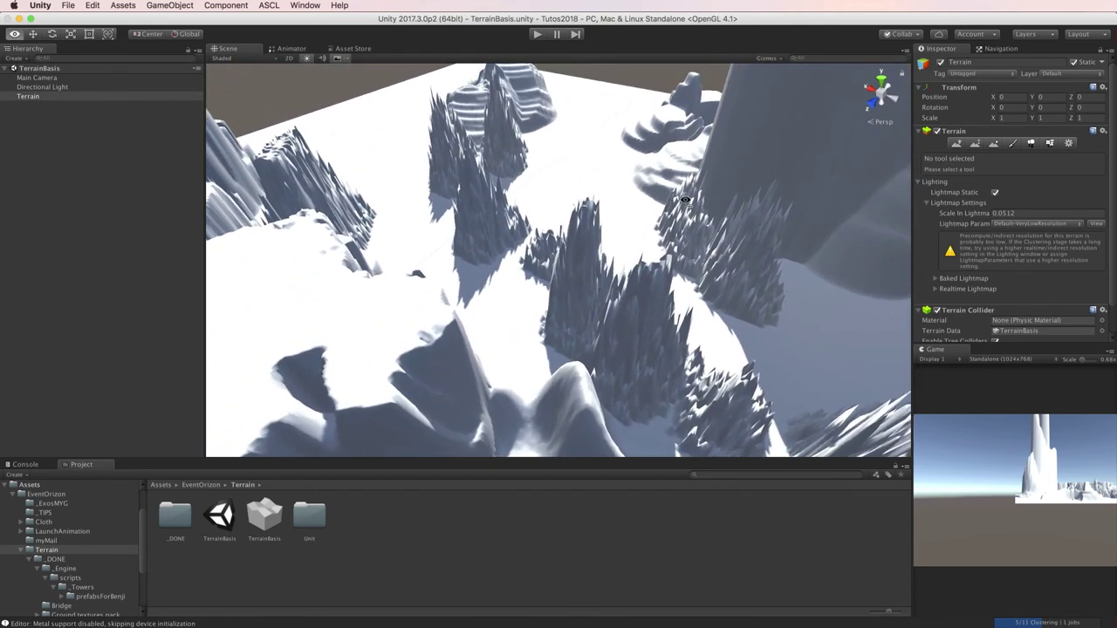
left_click(994, 144)
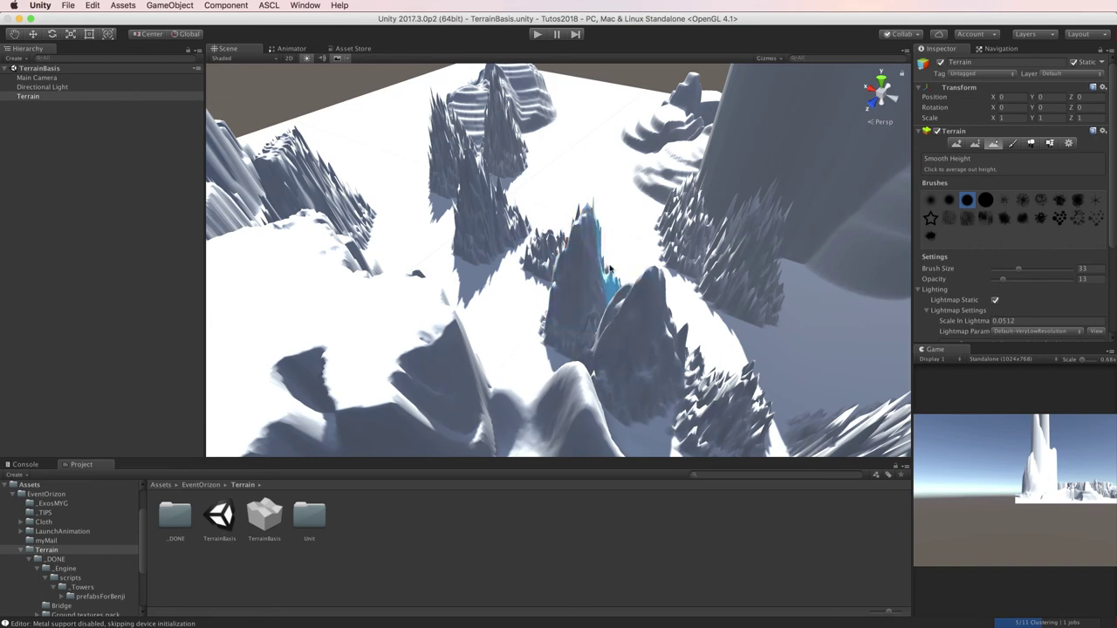
Smooth the spiky mound at lower right and the spire near the terrain centre
left_click_drag(690, 374, 675, 251)
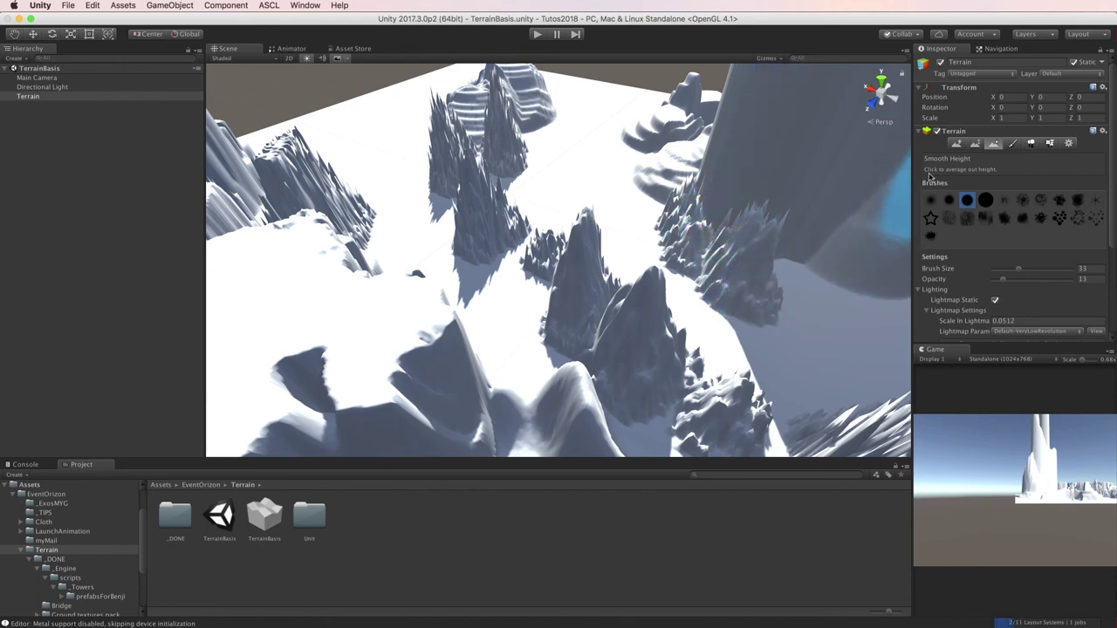
mouse_move(689, 217)
left_mouse_down()
mouse_move(758, 271)
mouse_move(768, 301)
left_mouse_up()
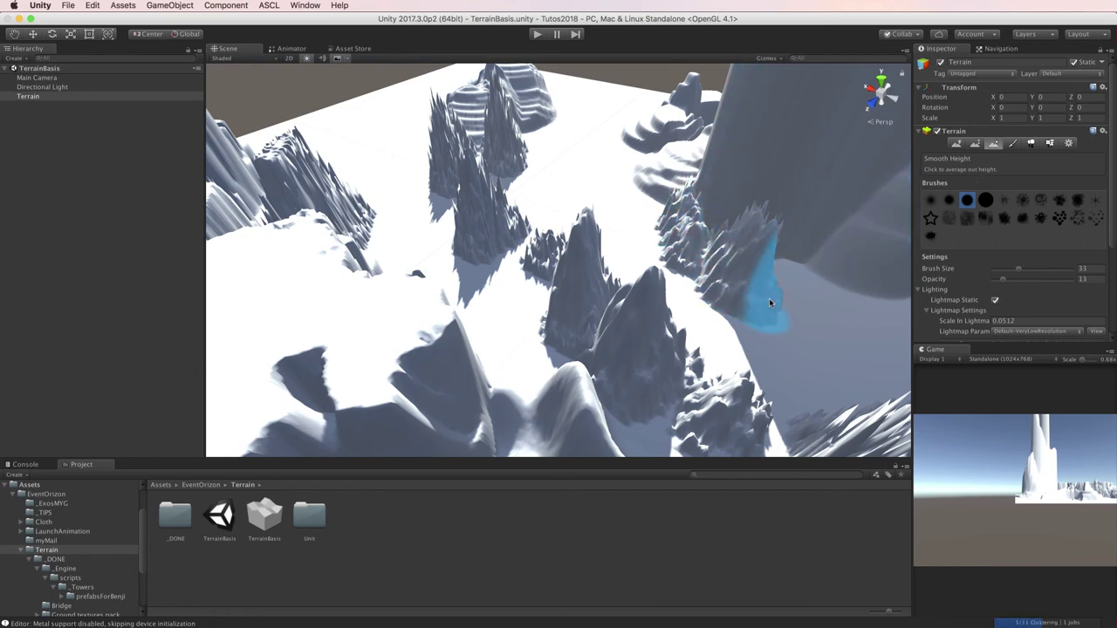
left_click(930, 235)
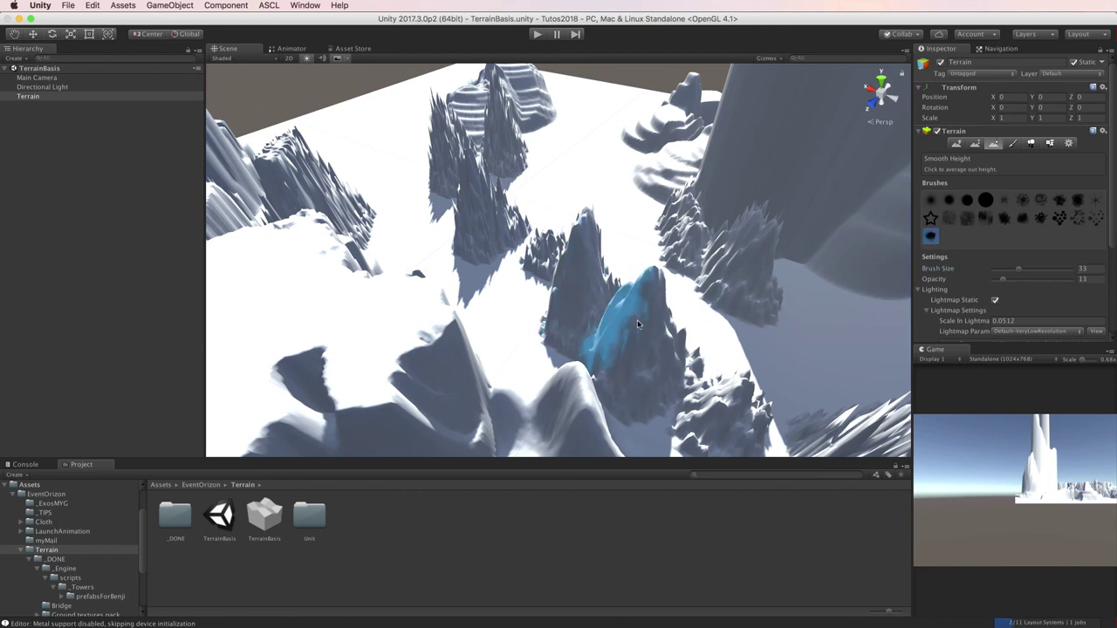
left_click_drag(475, 202, 473, 231)
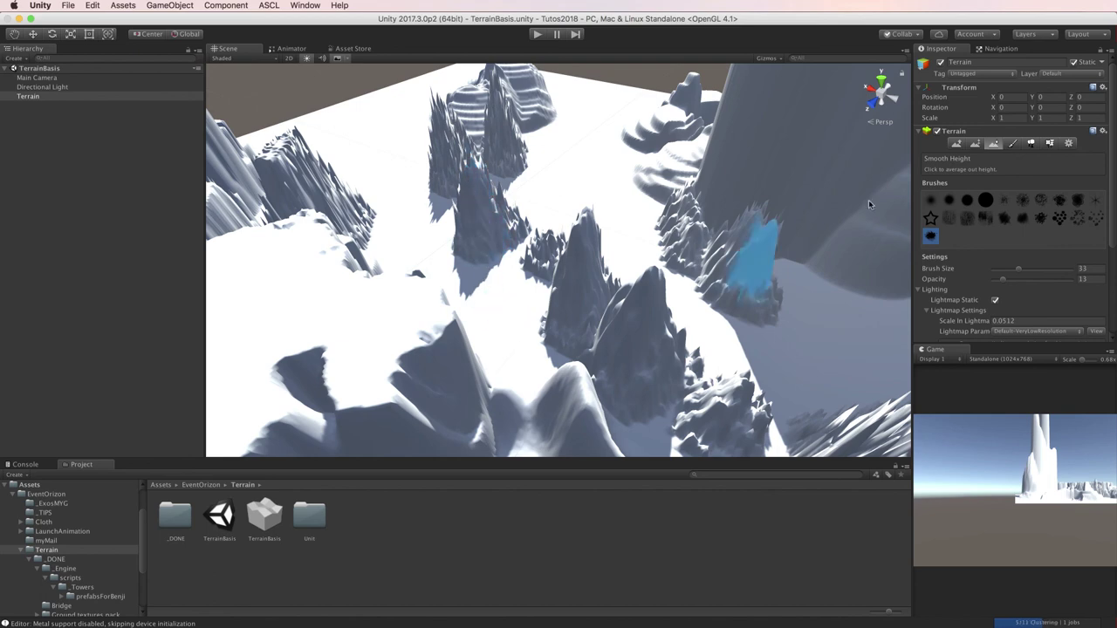
left_click_drag(931, 268, 951, 268)
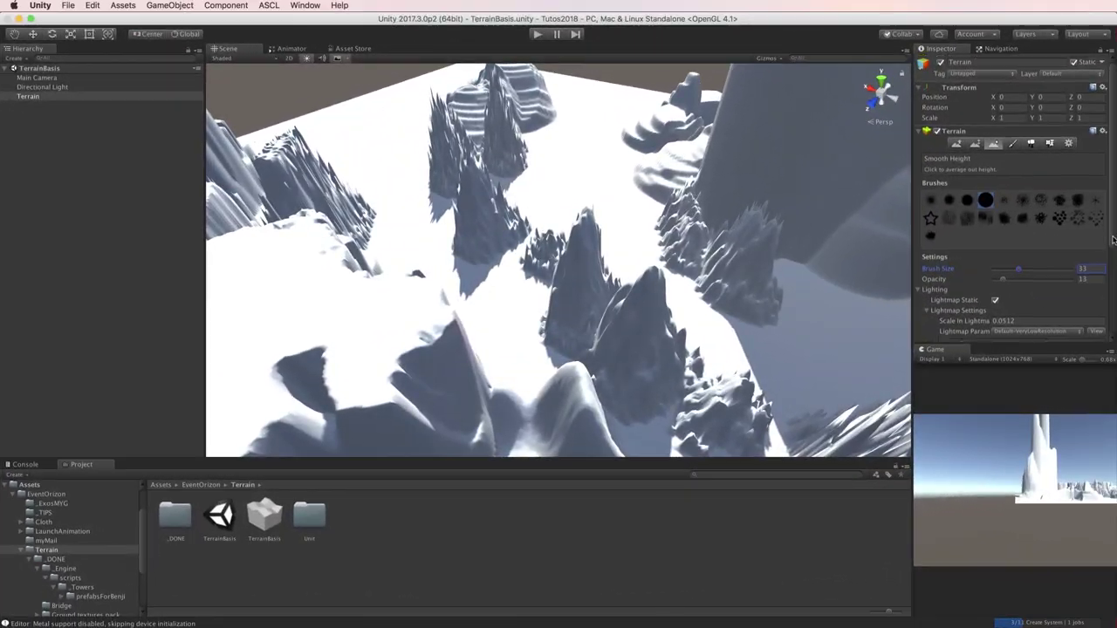
scroll(1112, 240, "down", 5)
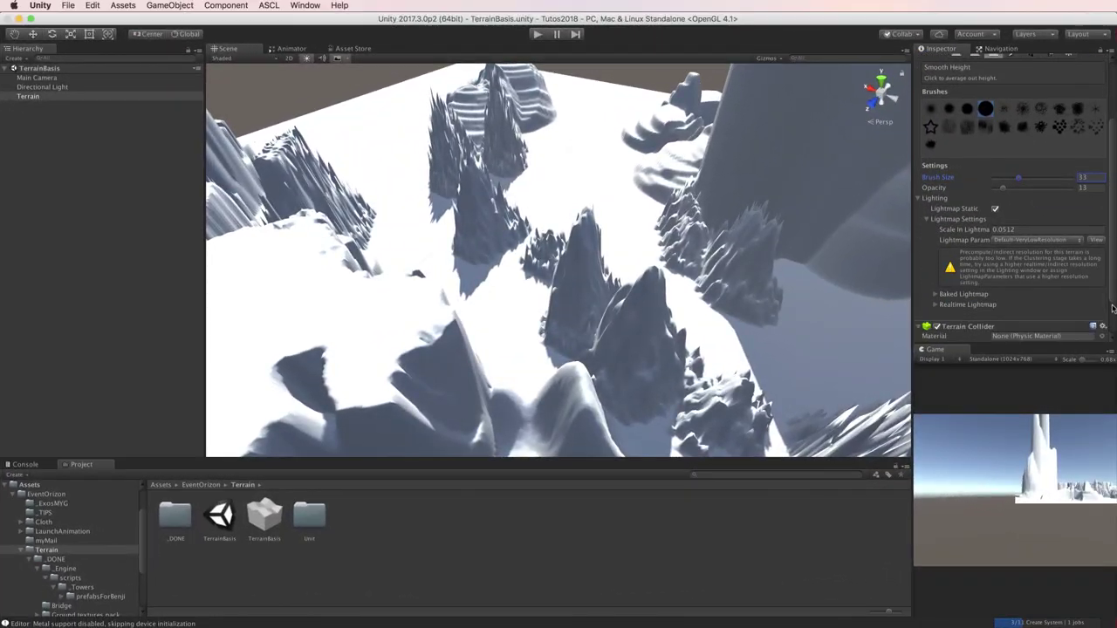
scroll(1112, 244, "up", 5)
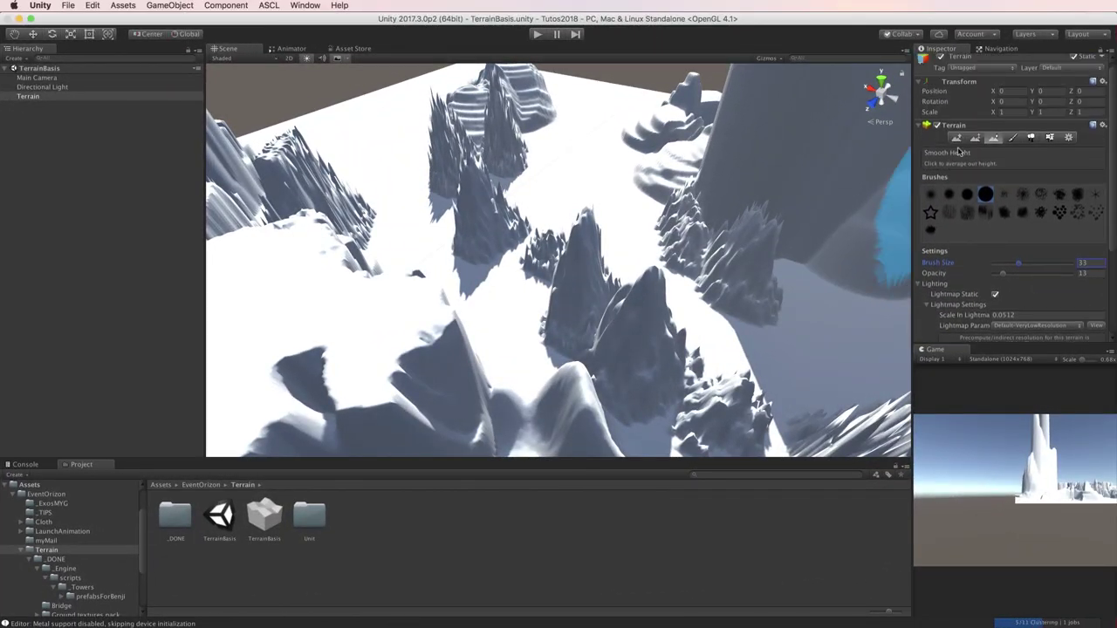
left_click(958, 139)
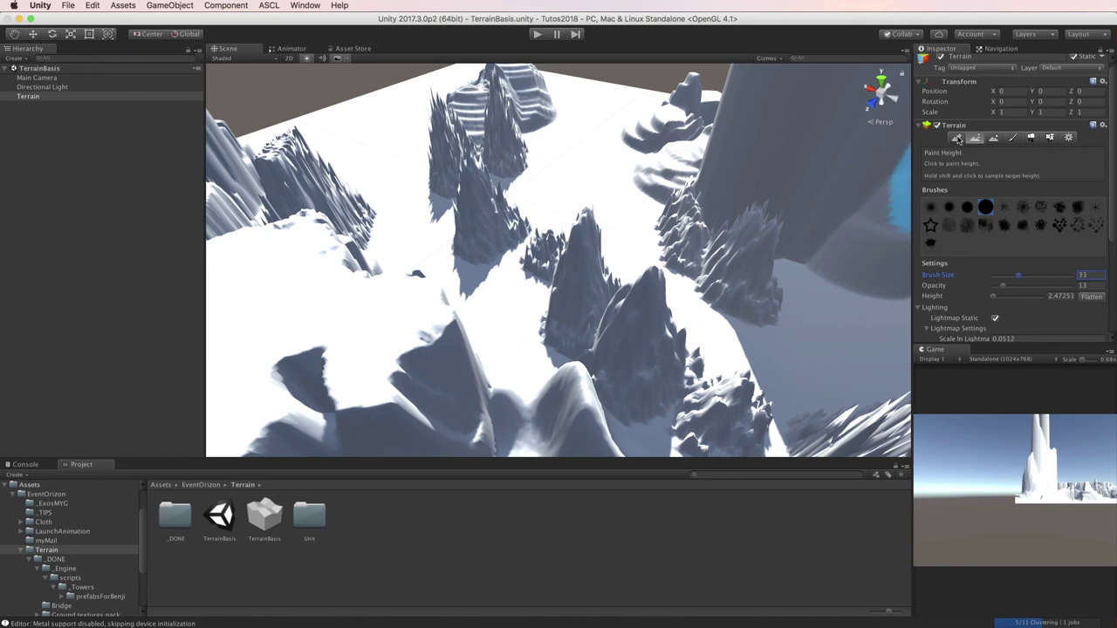
left_click(957, 138)
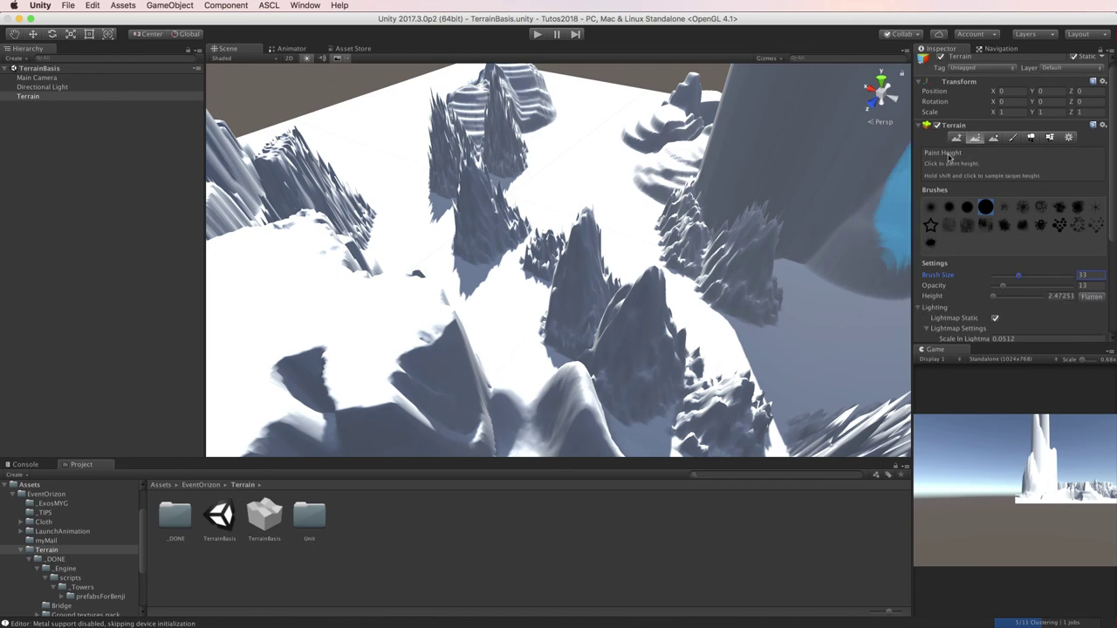
left_click(993, 138)
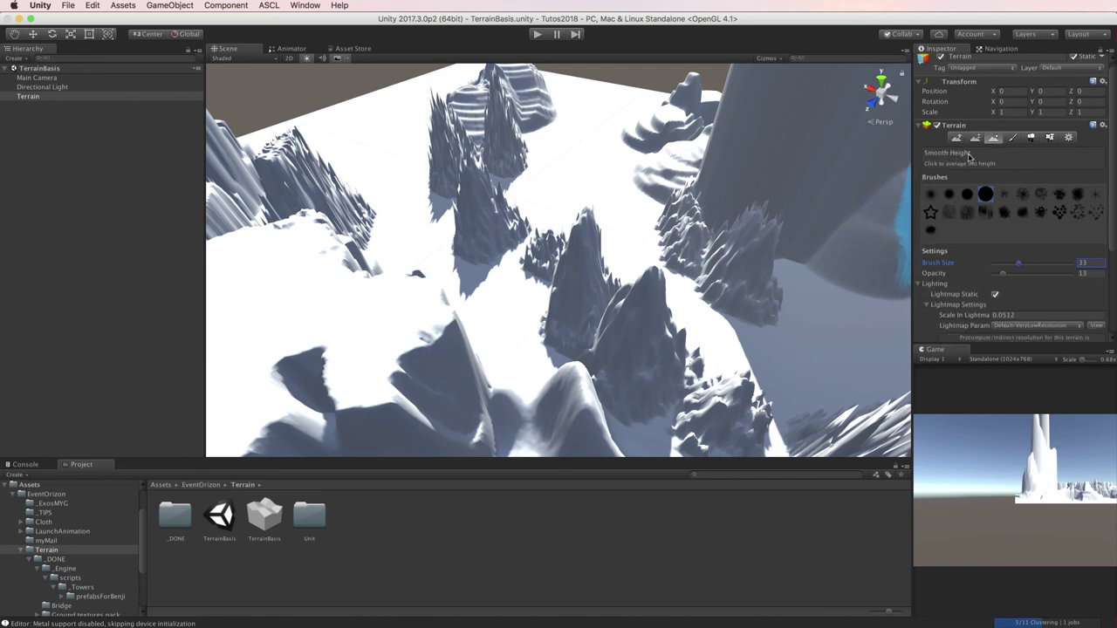
scroll(972, 204, "down", 2)
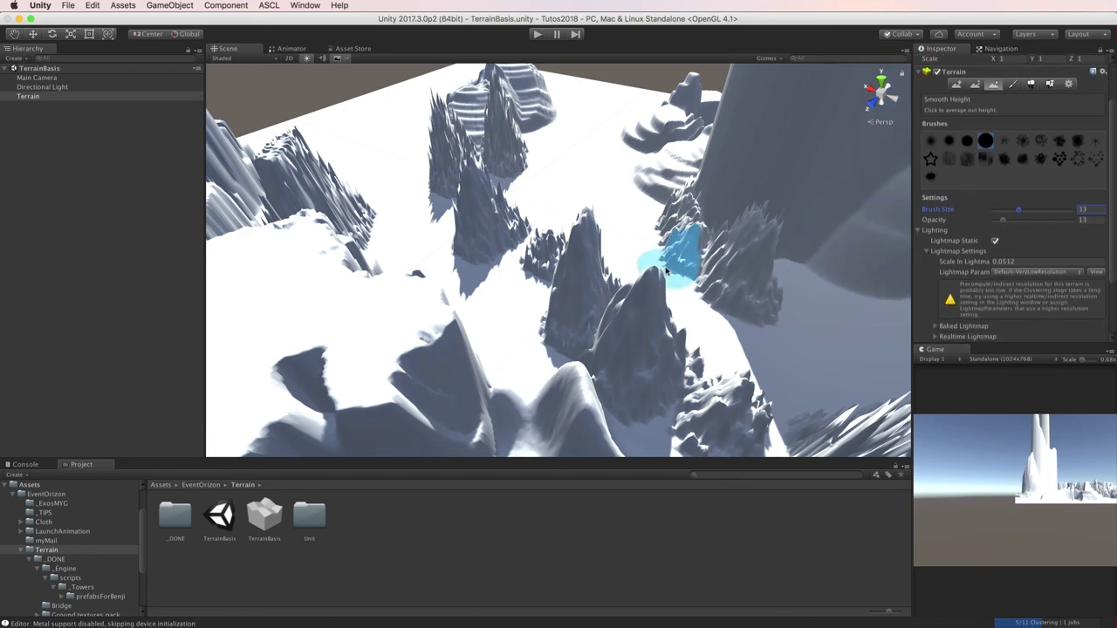
scroll(668, 259, "down", 3)
scroll(663, 266, "down", 2)
scroll(665, 271, "down", 3)
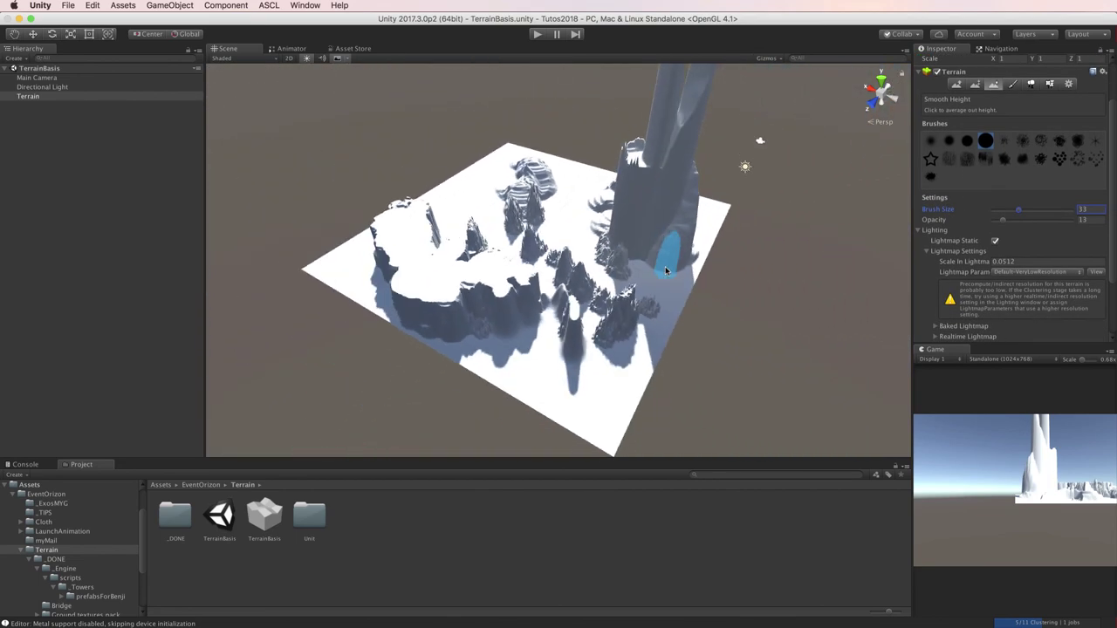
scroll(665, 271, "up", 1)
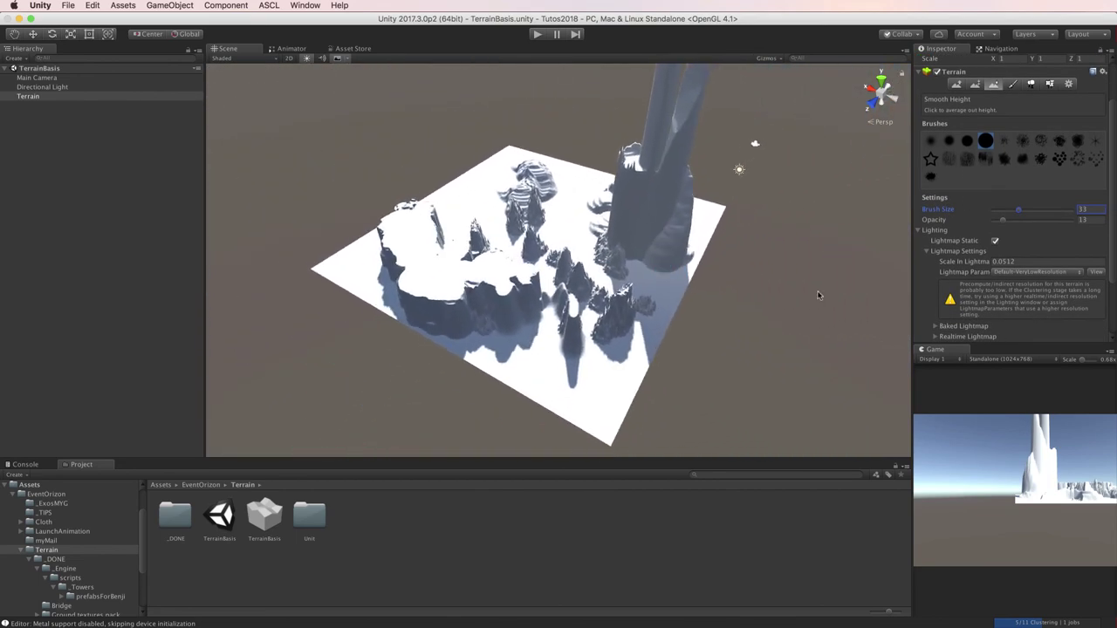